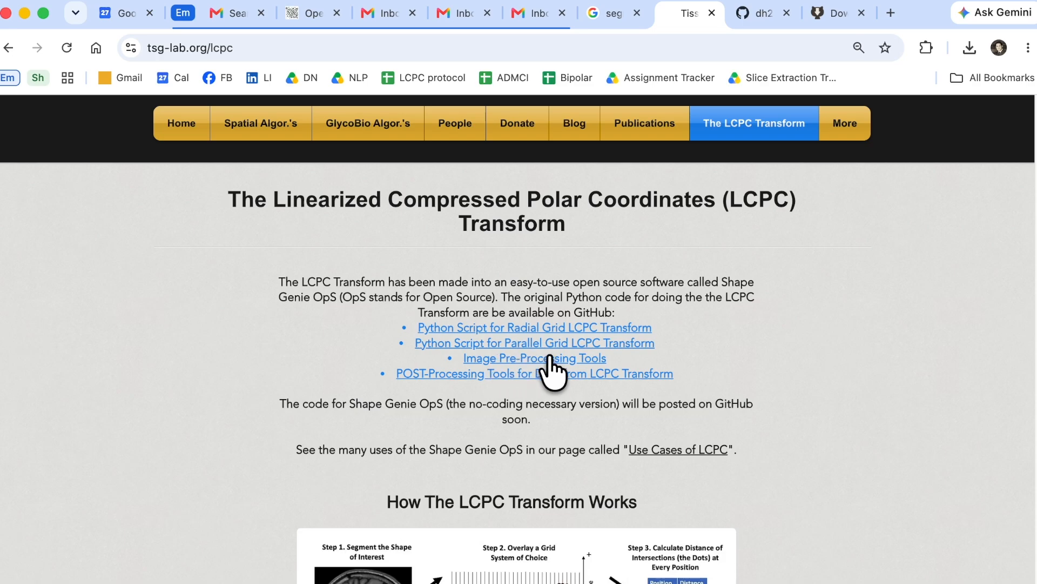
Step: Download dot_interpolating_segmentation_v1.html from the Dot Interpolating Segmenter folder of the Pre-Processing-Tools-for-LCPC-Transform repository
click(762, 16)
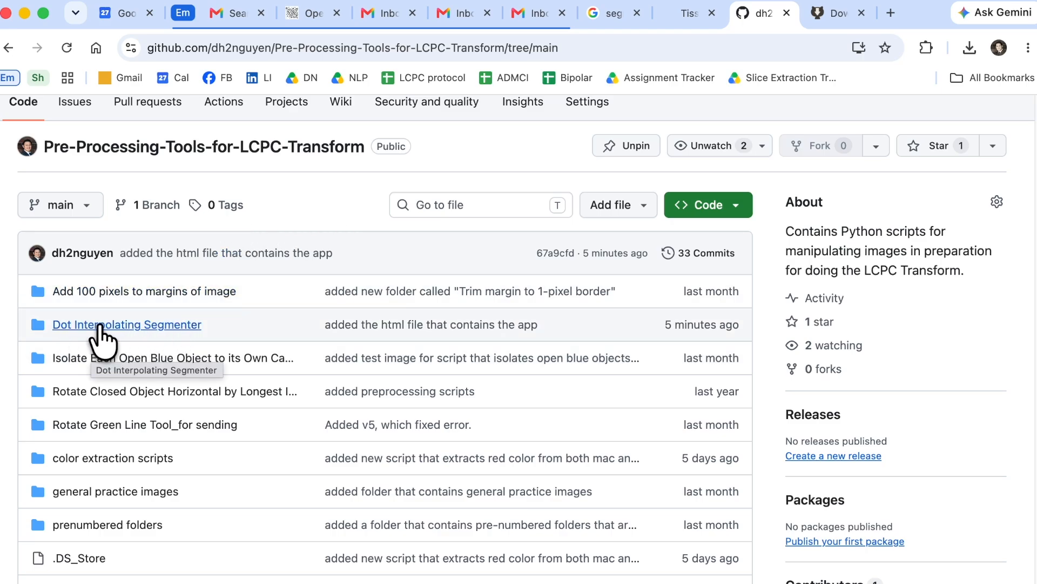
click(154, 326)
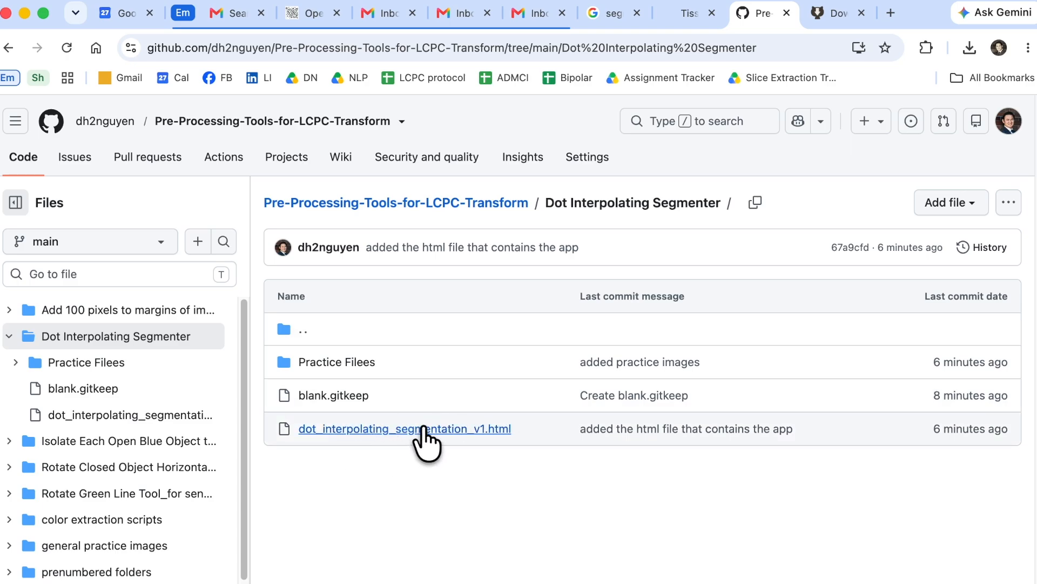
click(378, 429)
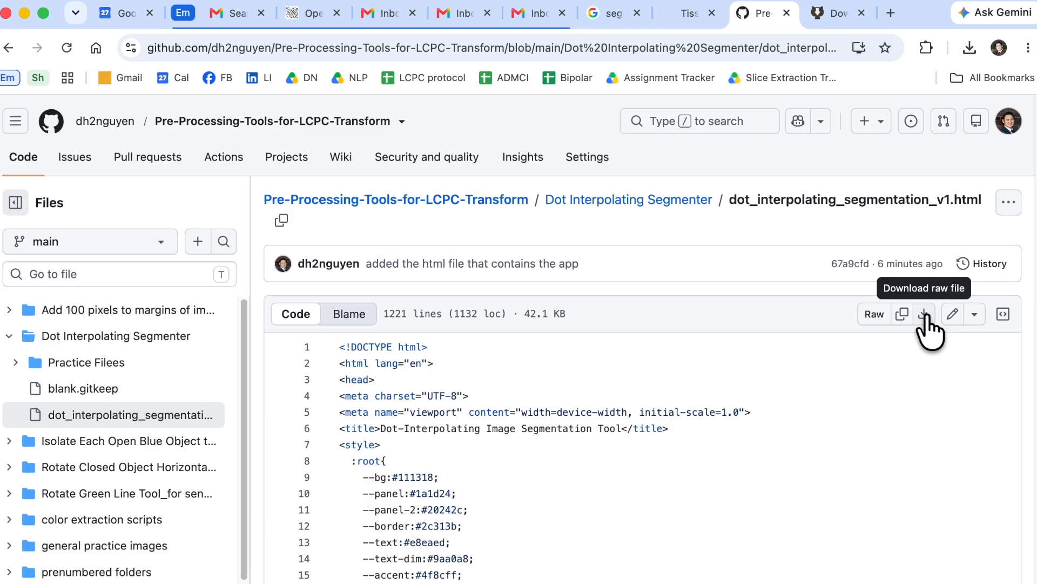
click(925, 315)
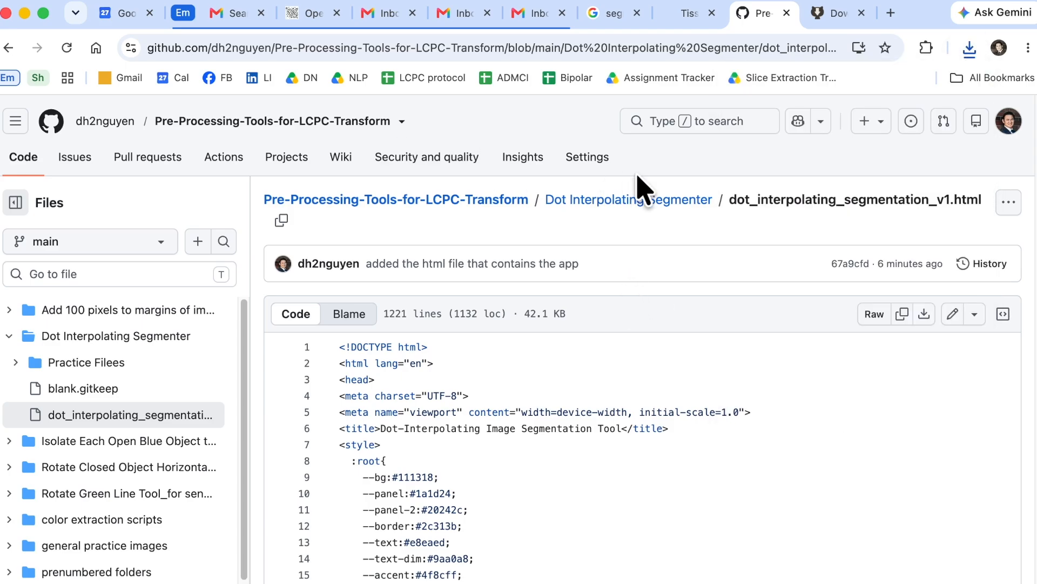
Step: Download the practice images 002_S_0619_m78 CoLaVe.png and 002_S_0619_m78 L-SaLaVe.png from the Practice Filees folder
click(614, 200)
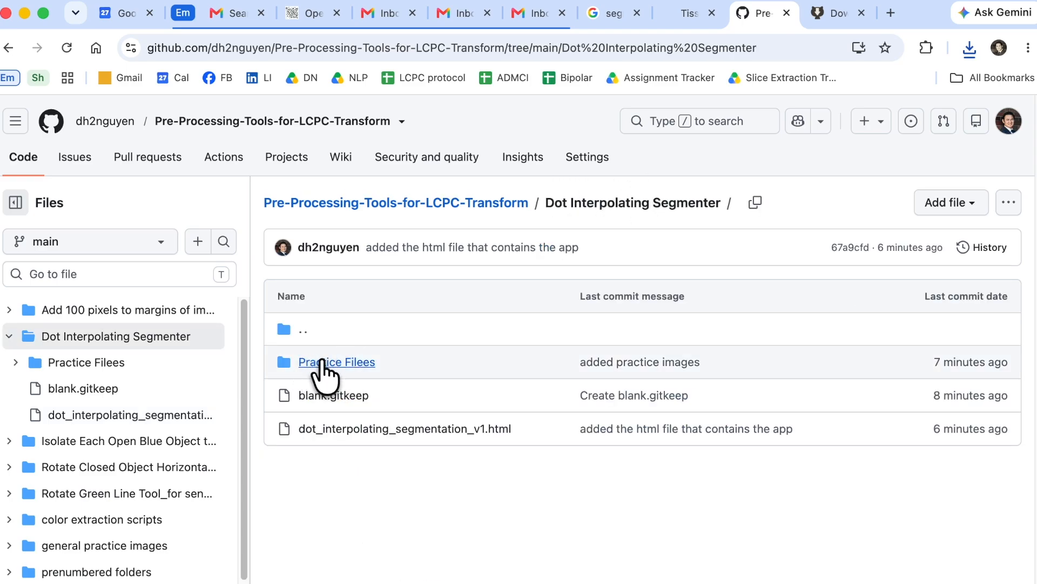
click(320, 363)
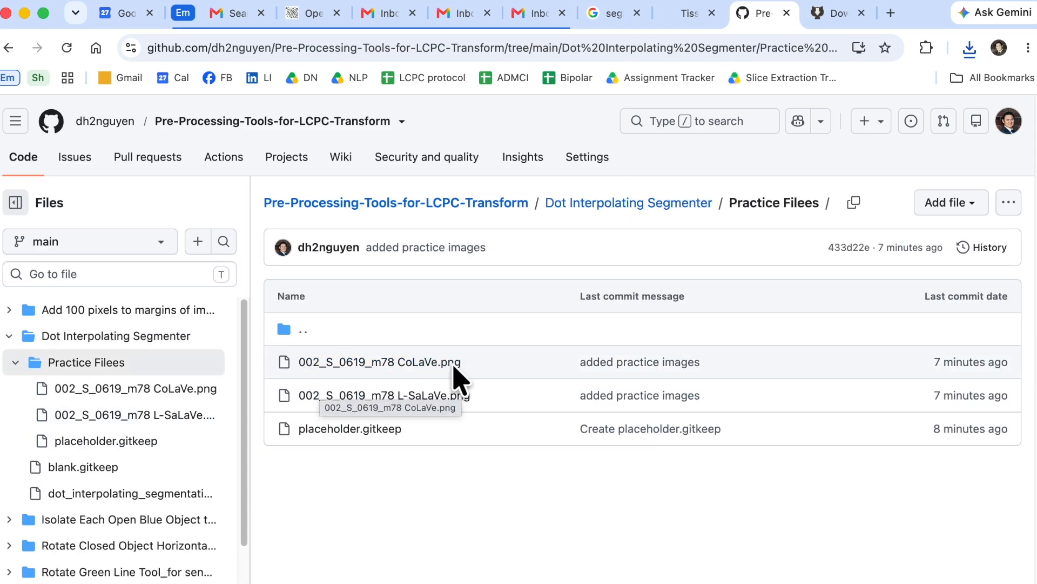
click(425, 363)
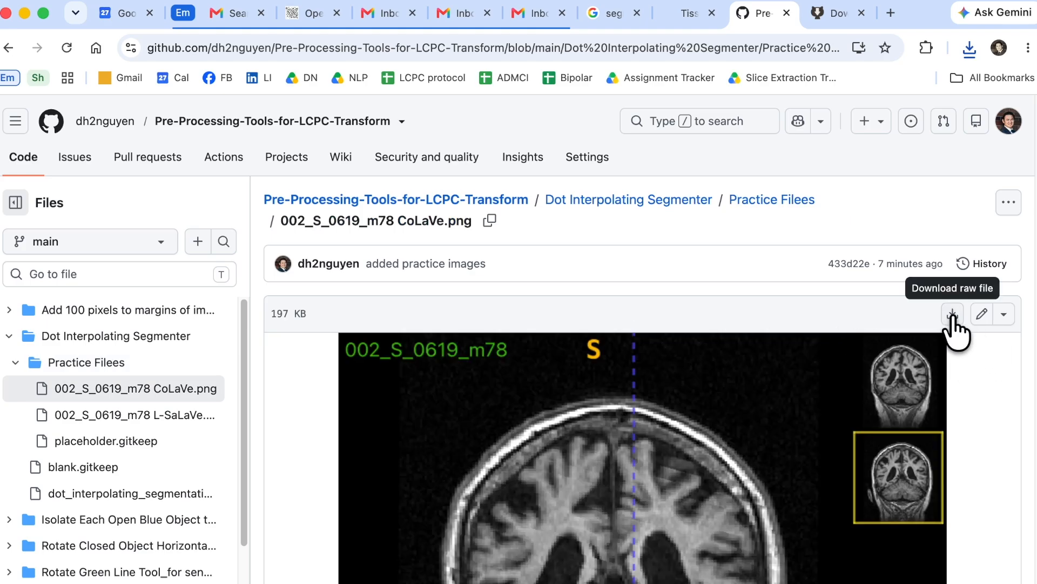
click(756, 201)
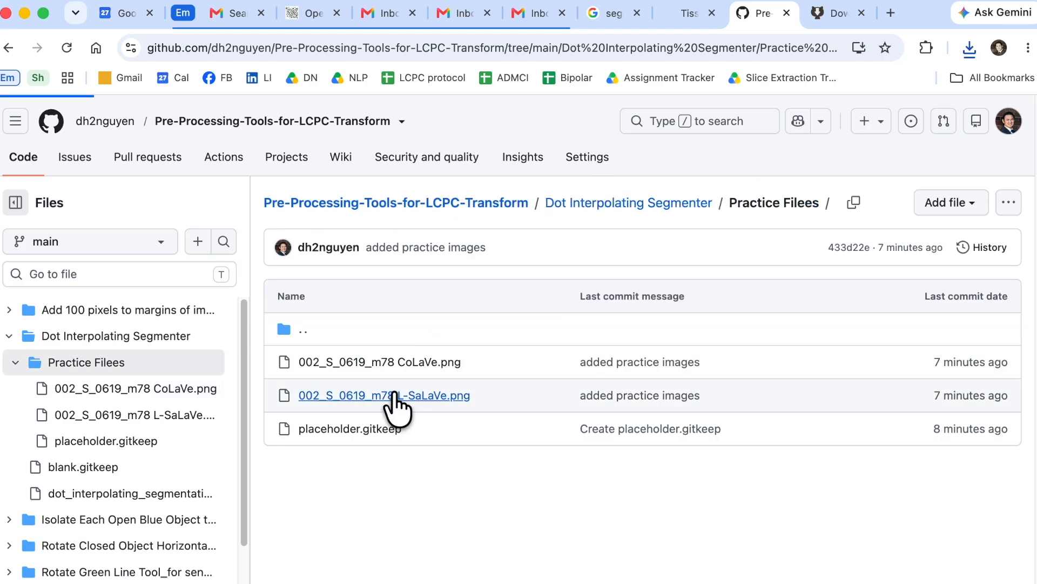
click(394, 395)
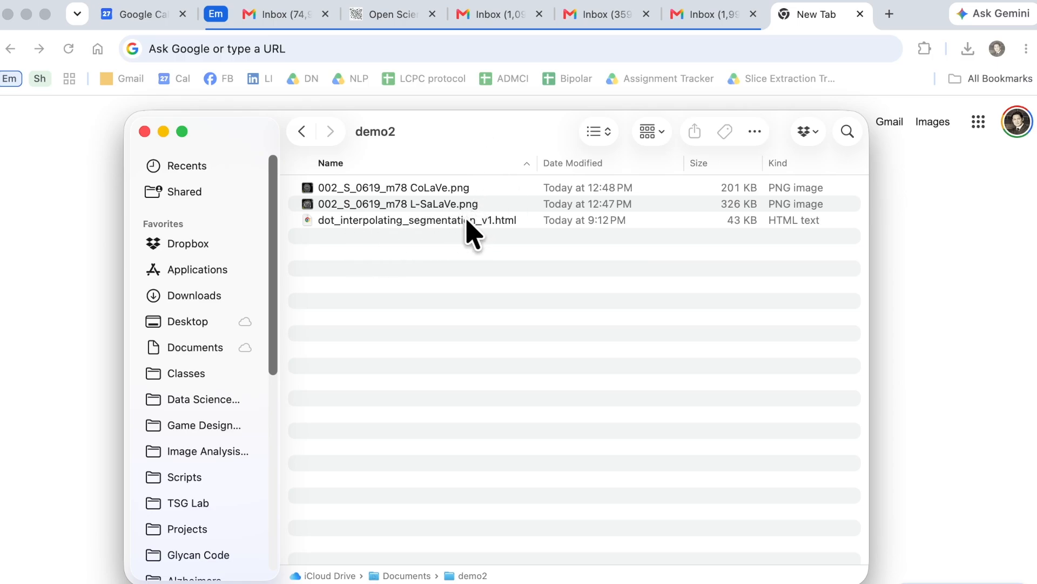
Step: Open dot_interpolating_segmentation_v1.html from the demo2 folder in Chrome and load the image 002_S_0619_m78 L-SaLaVe.png
drag(485, 232, 881, 24)
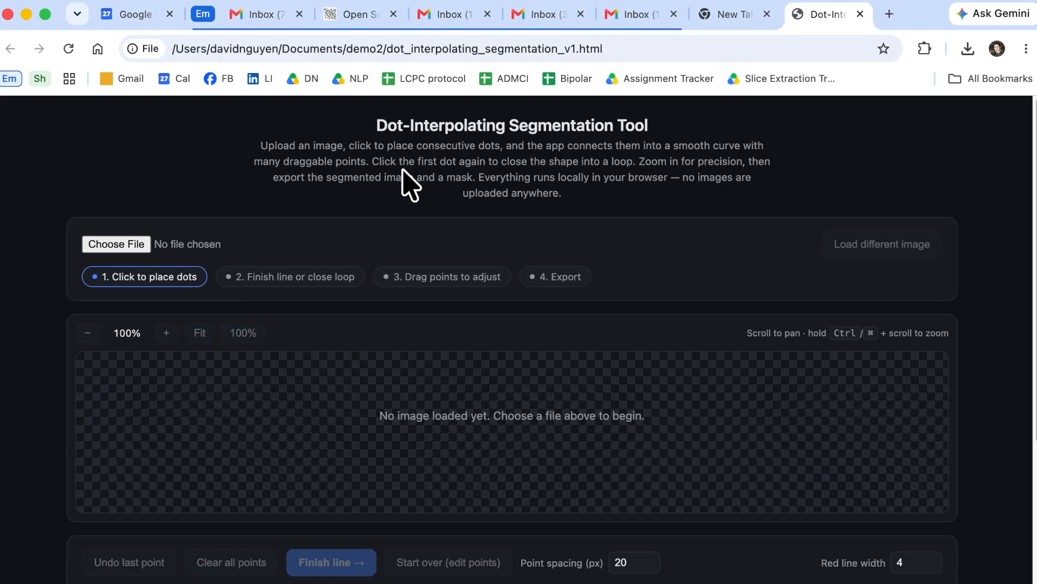
scroll(201, 259, down, 1)
scroll(251, 231, up, 1)
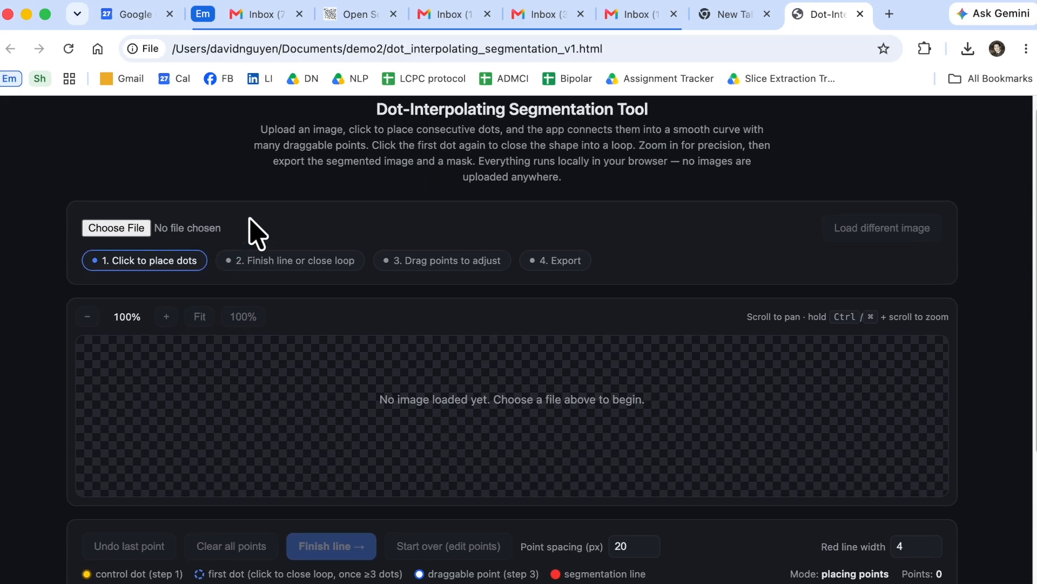
click(108, 227)
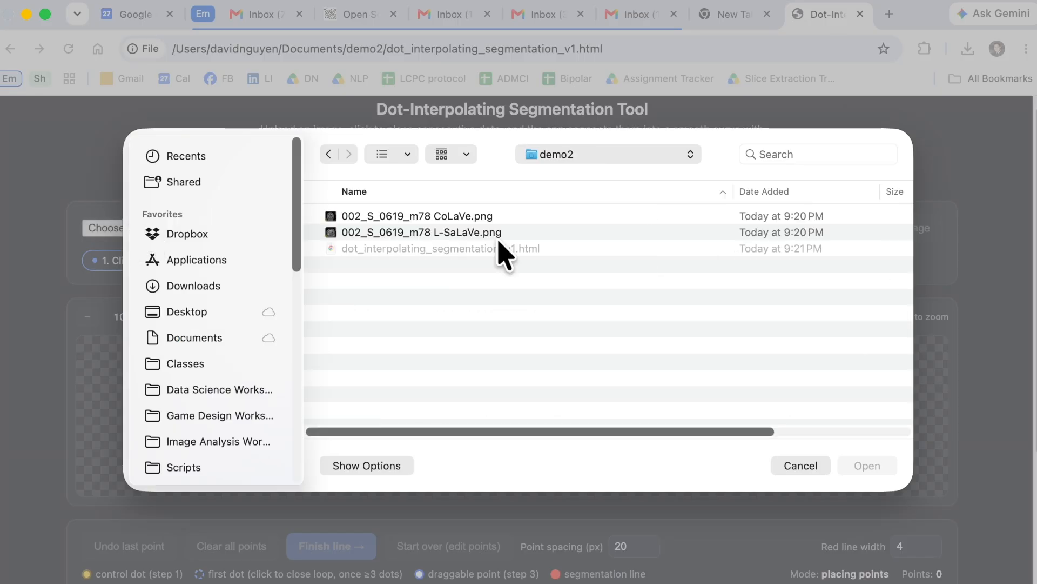
double_click(416, 232)
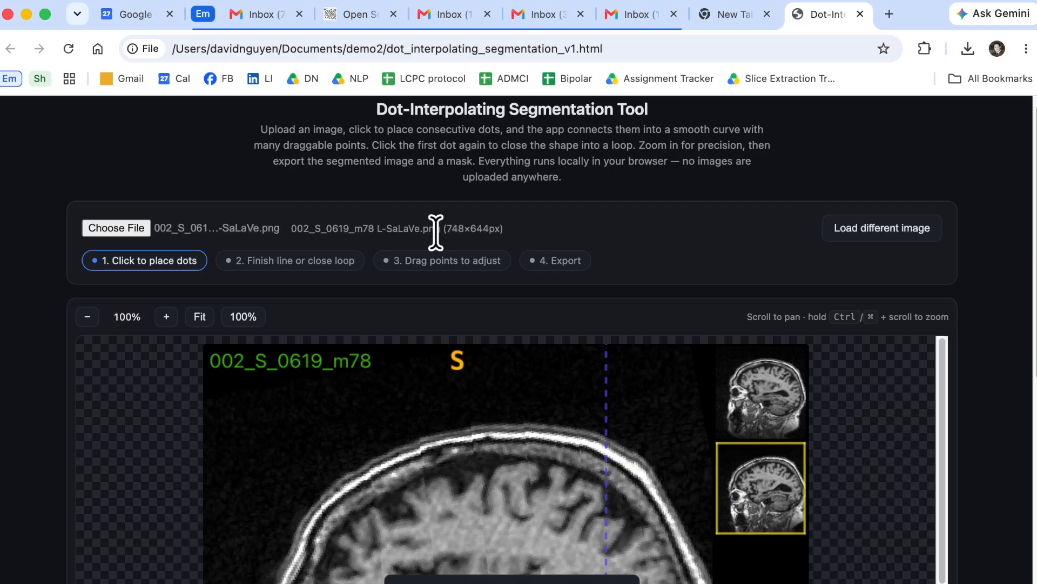
Step: Magnify the brain scan to 285% and frame the dark ventricle crossed by the dashed blue line
scroll(5, 421, down, 4)
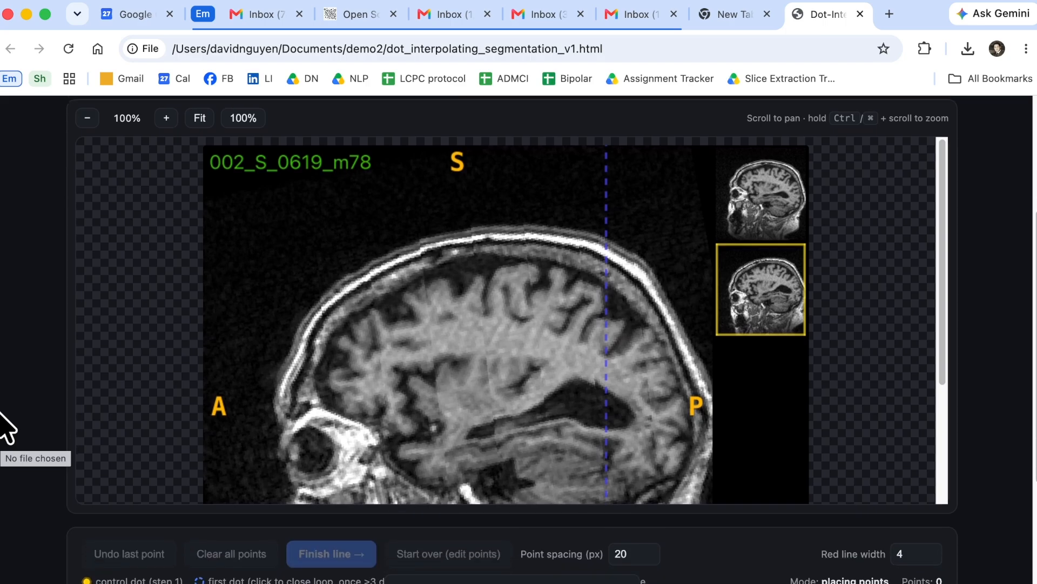
click(87, 118)
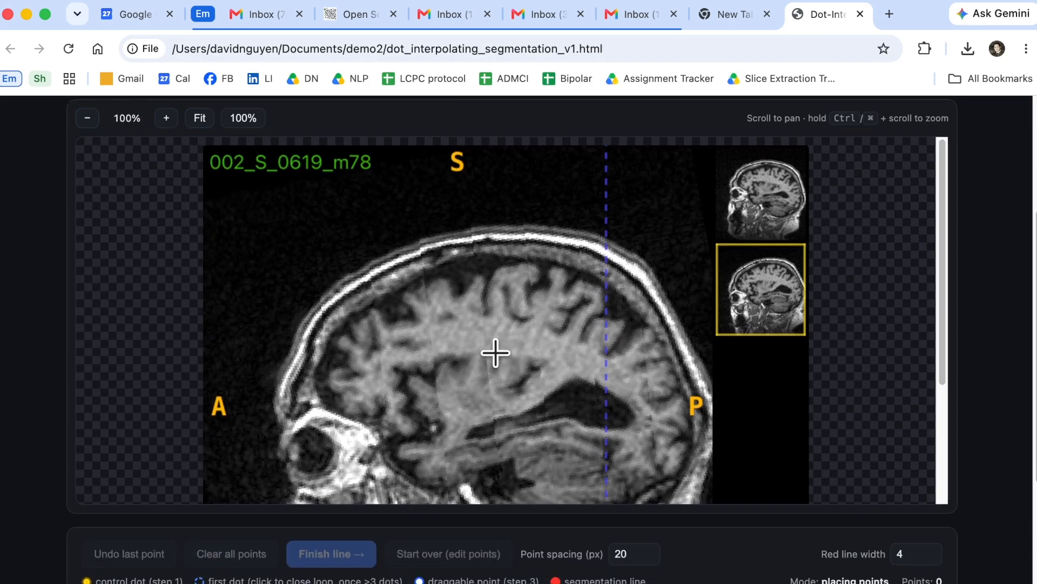
scroll(496, 352, up, 2)
scroll(495, 353, up, 5)
scroll(495, 352, down, 5)
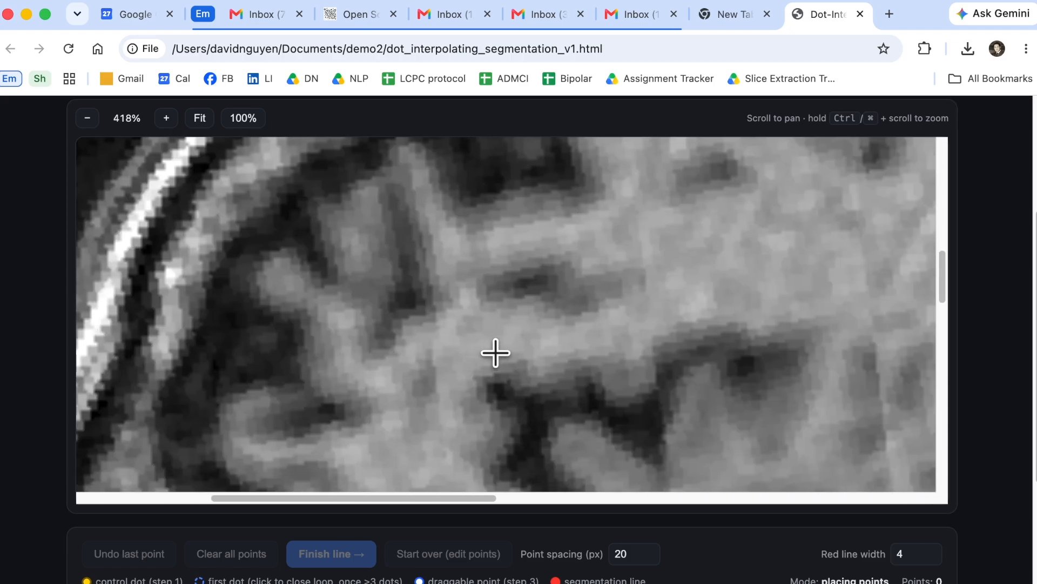
scroll(496, 352, down, 2)
scroll(496, 352, left, 5)
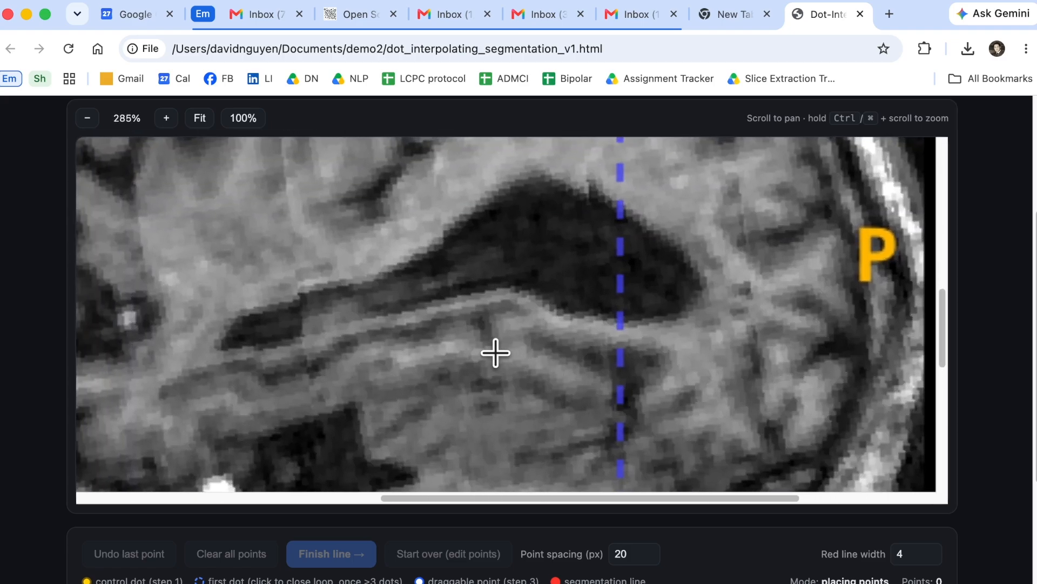
scroll(33, 398, down, 5)
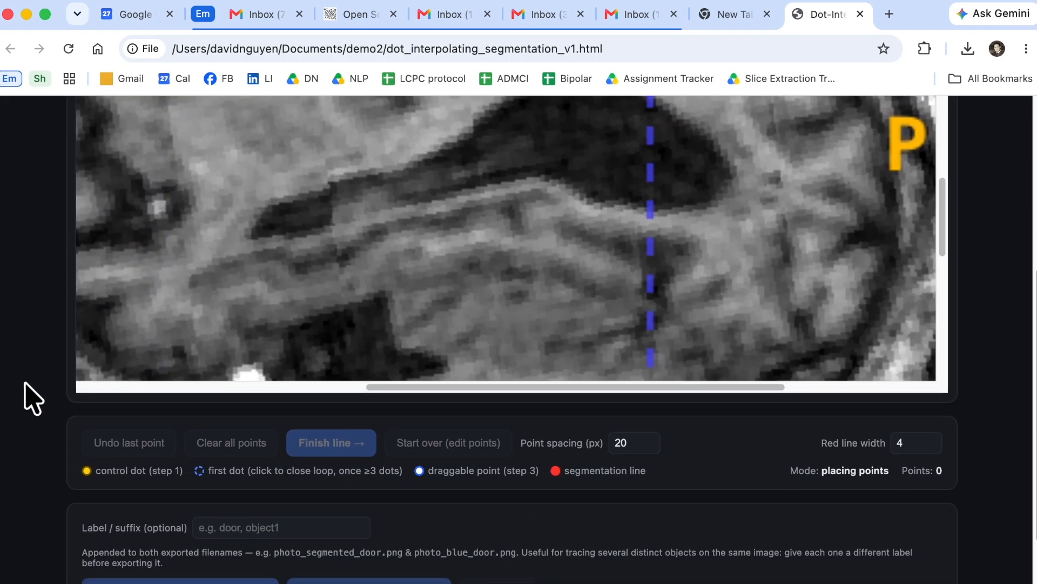
scroll(32, 399, up, 1)
scroll(32, 398, up, 2)
scroll(247, 373, up, 1)
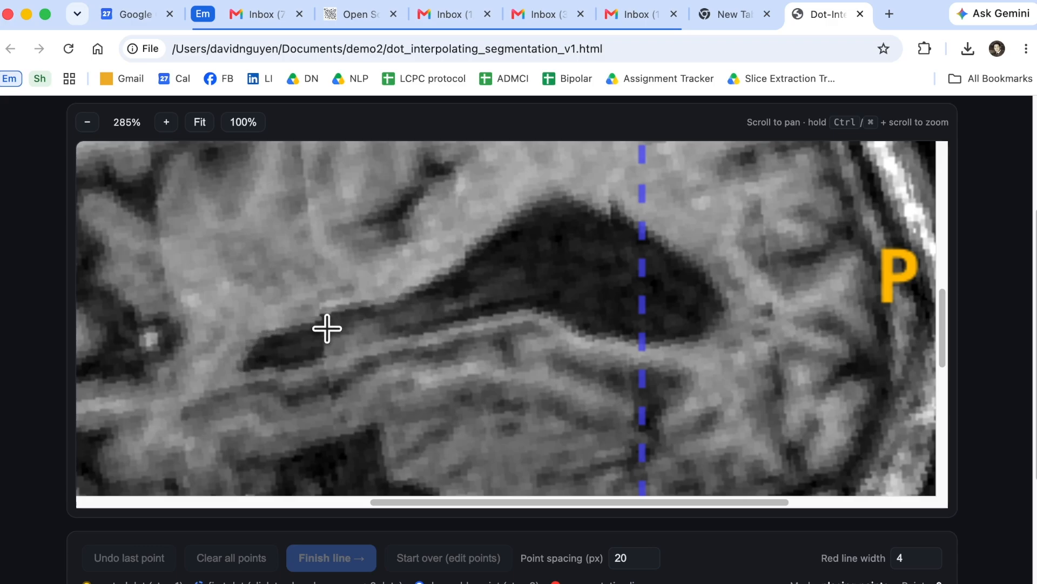
click(234, 370)
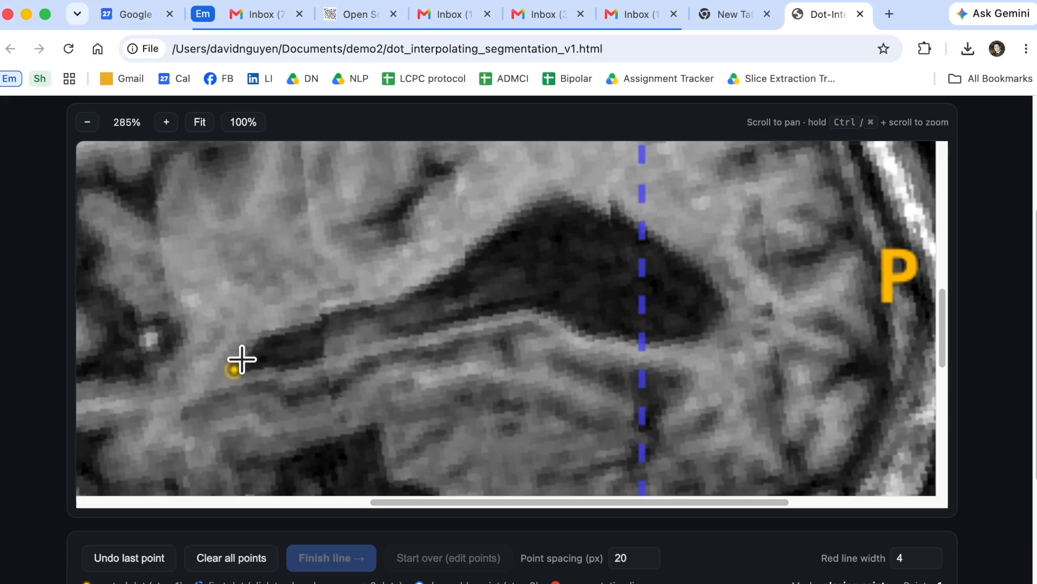
click(243, 358)
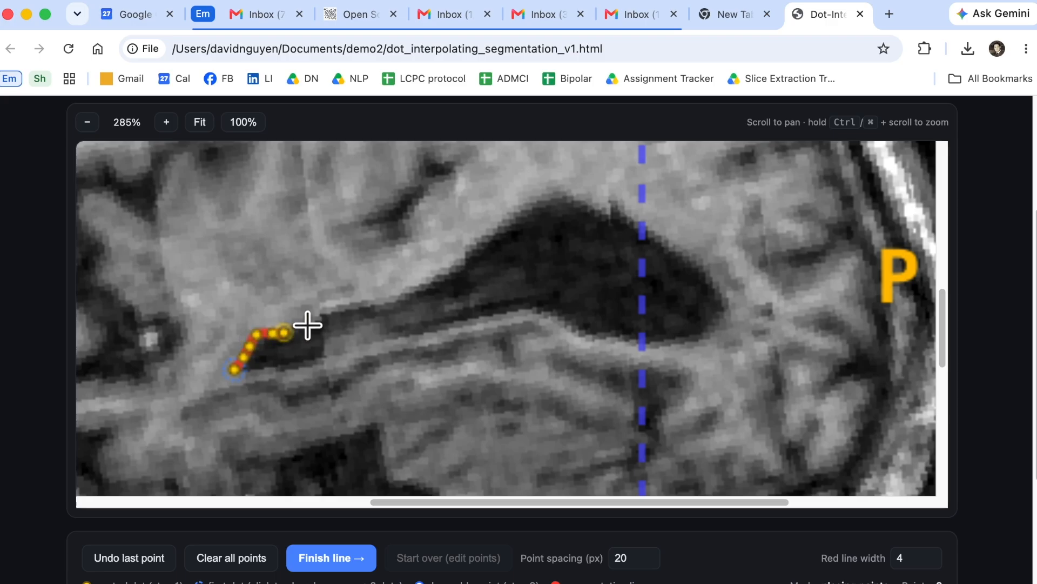
click(373, 305)
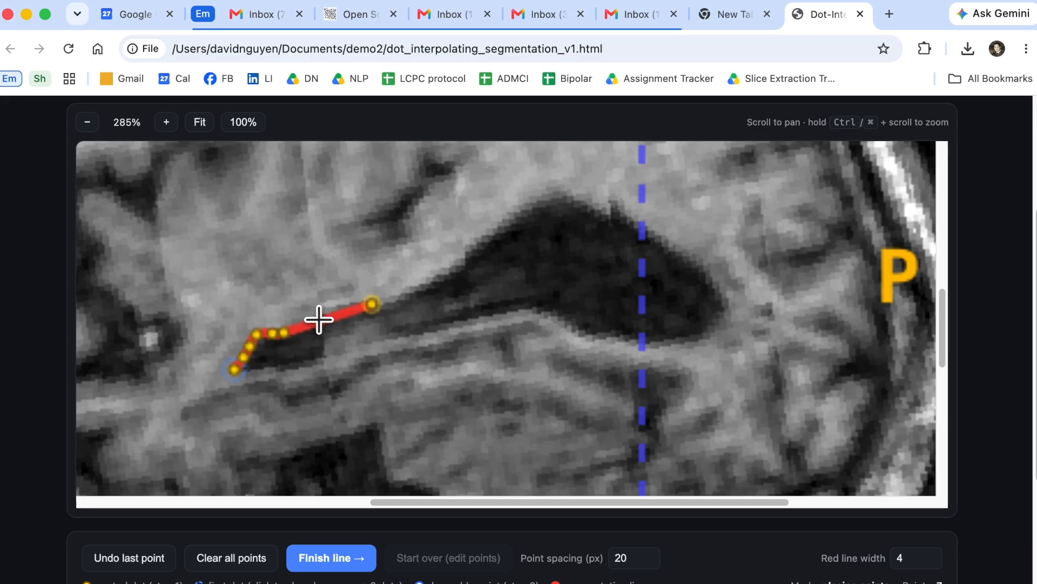
scroll(322, 317, down, 1)
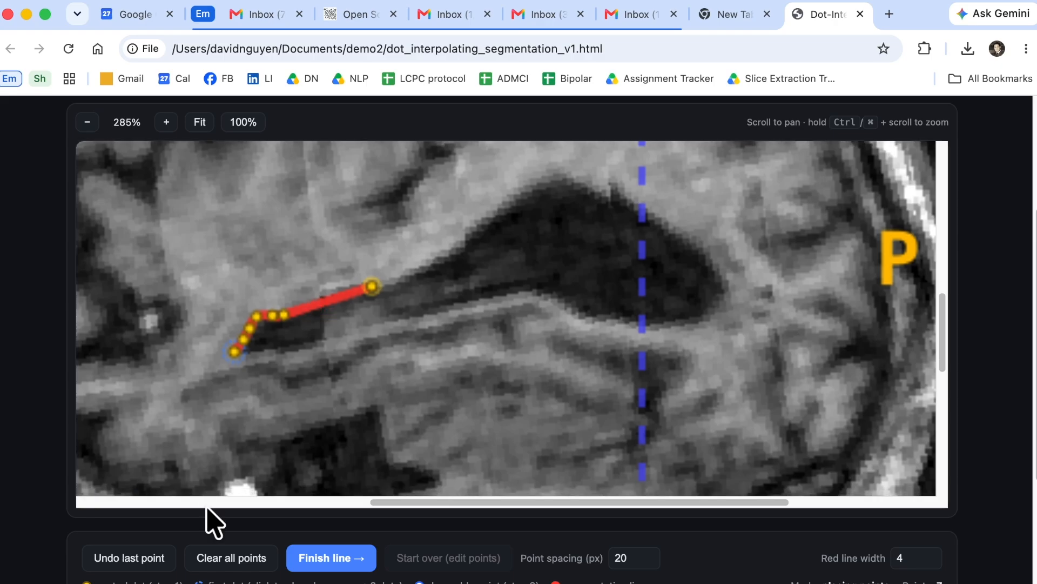
click(135, 562)
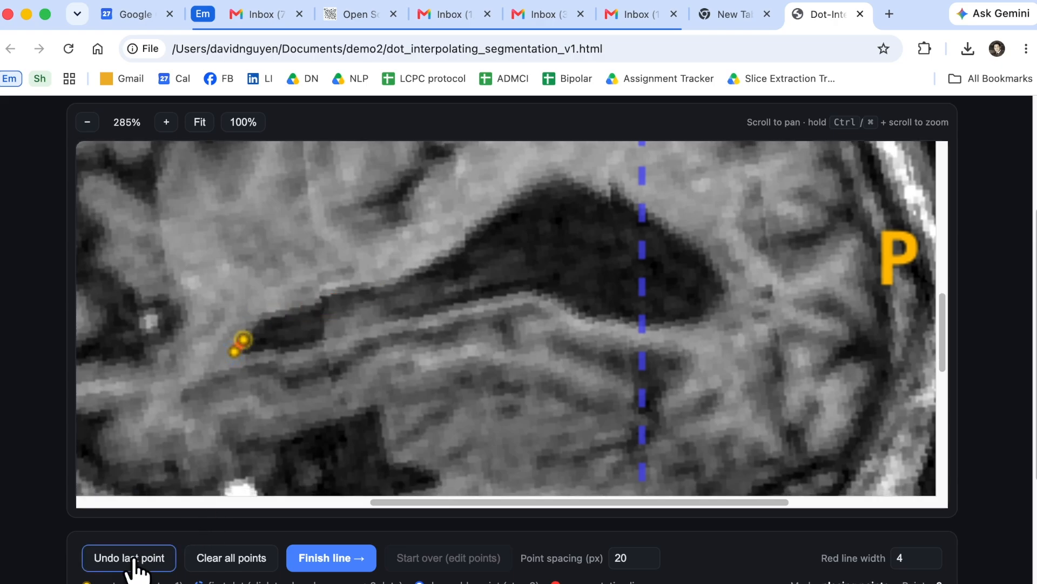
click(240, 560)
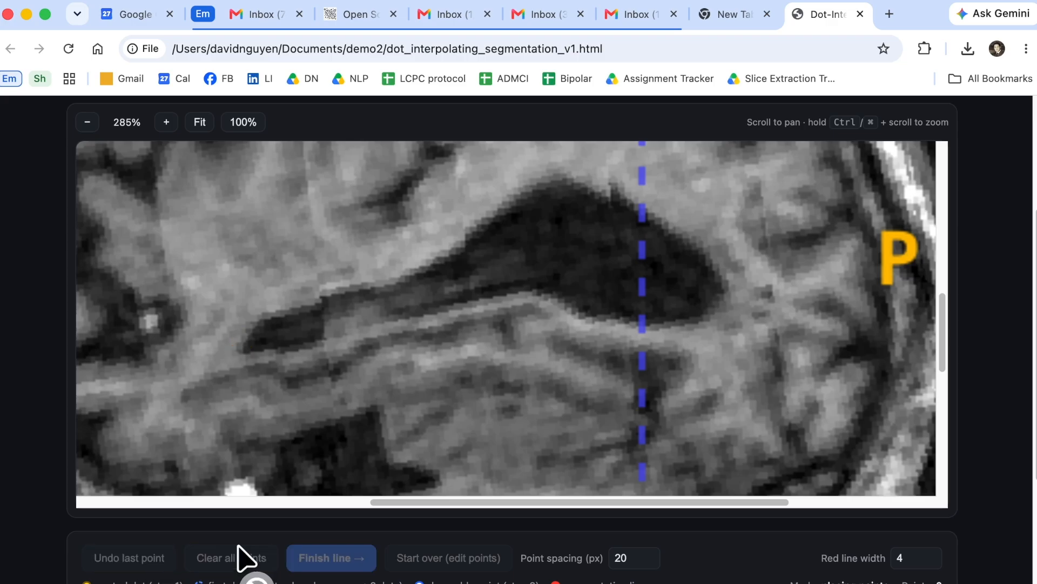
Step: Trace the ventricle's upper edge with closely spaced dots from its anterior tip to its posterior end and finish the line
click(237, 349)
click(258, 319)
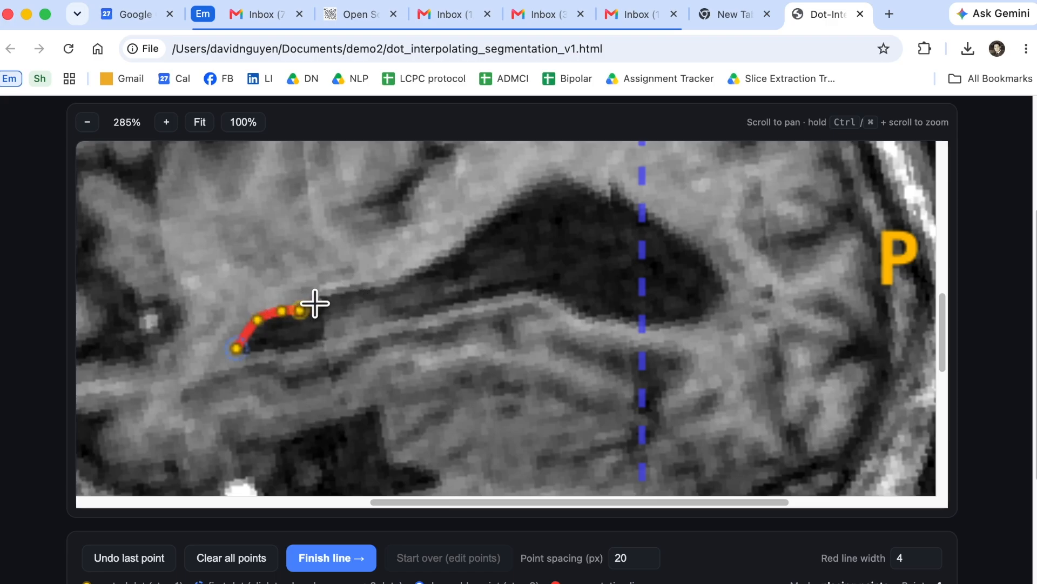
click(341, 295)
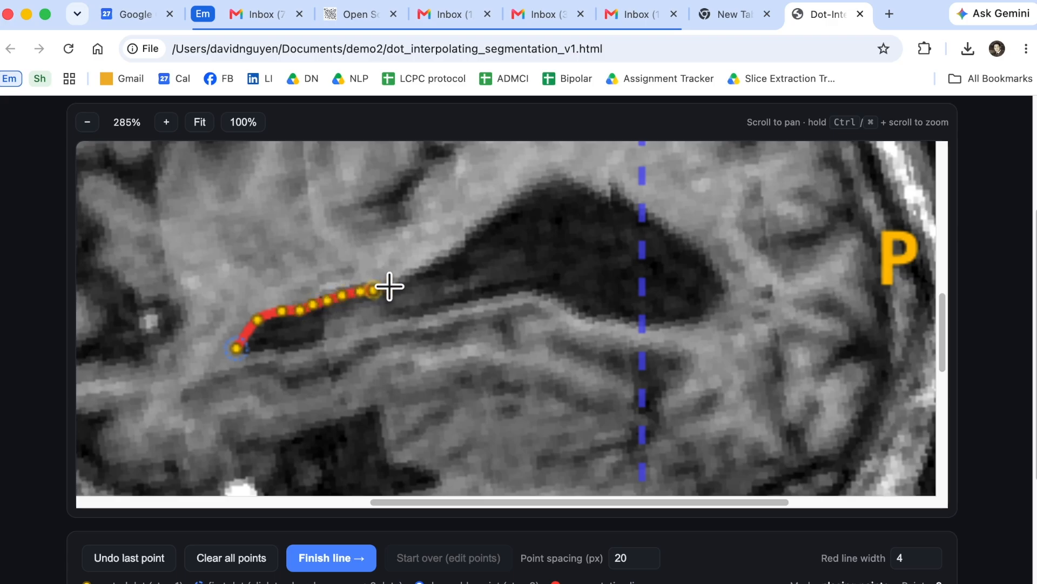
click(406, 278)
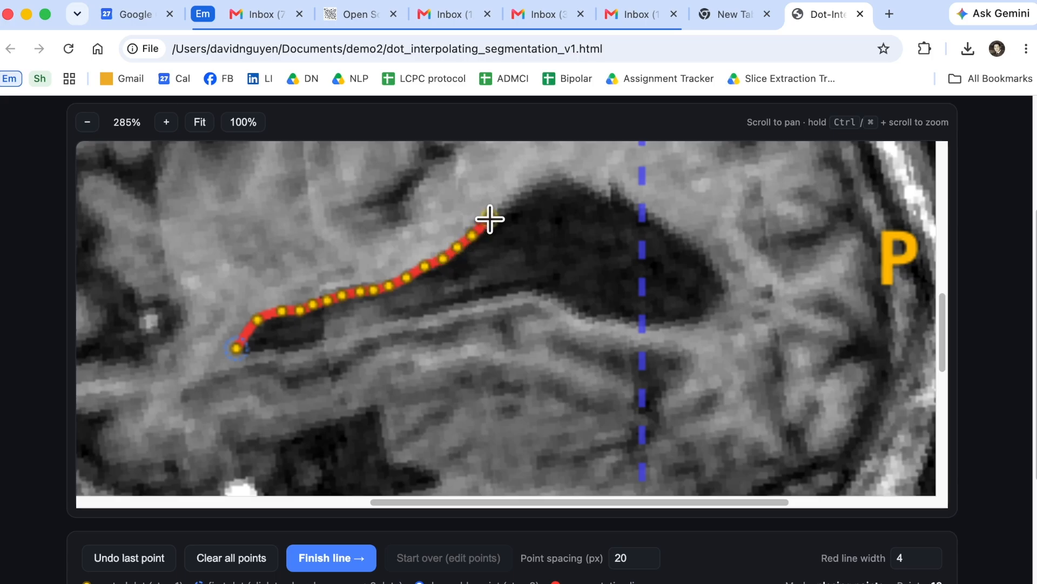
click(538, 180)
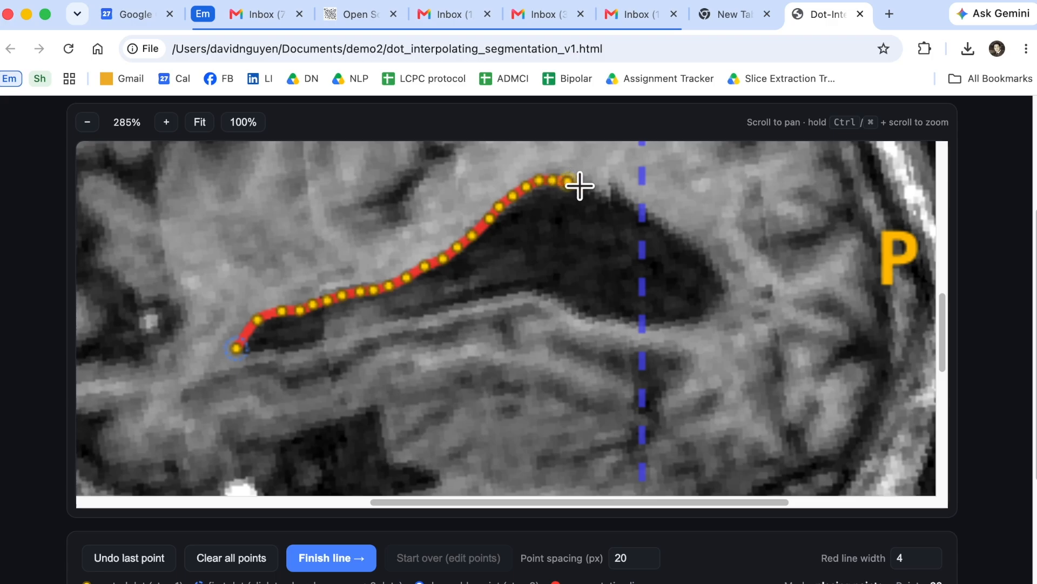
click(597, 192)
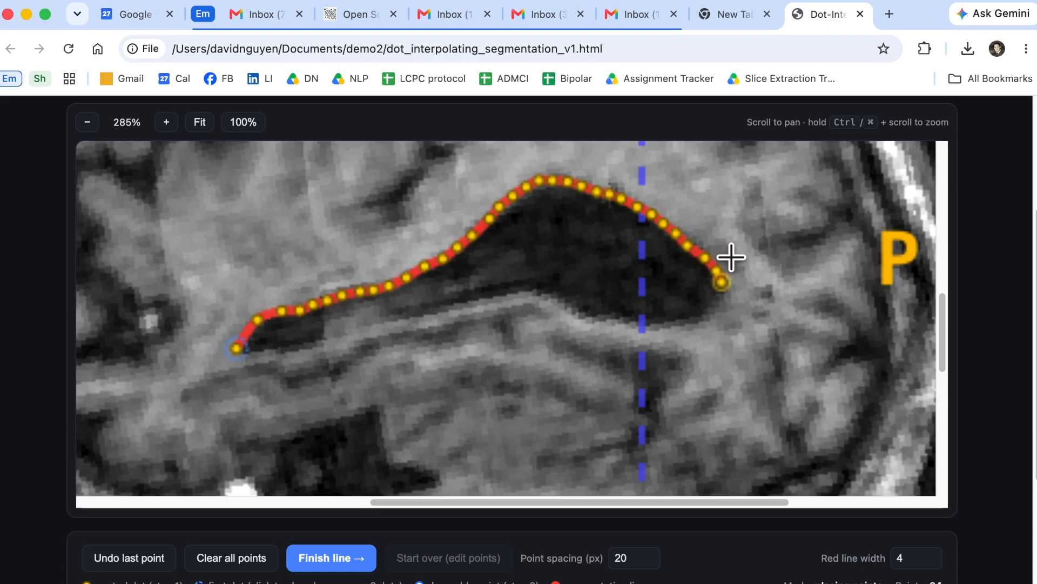
click(340, 562)
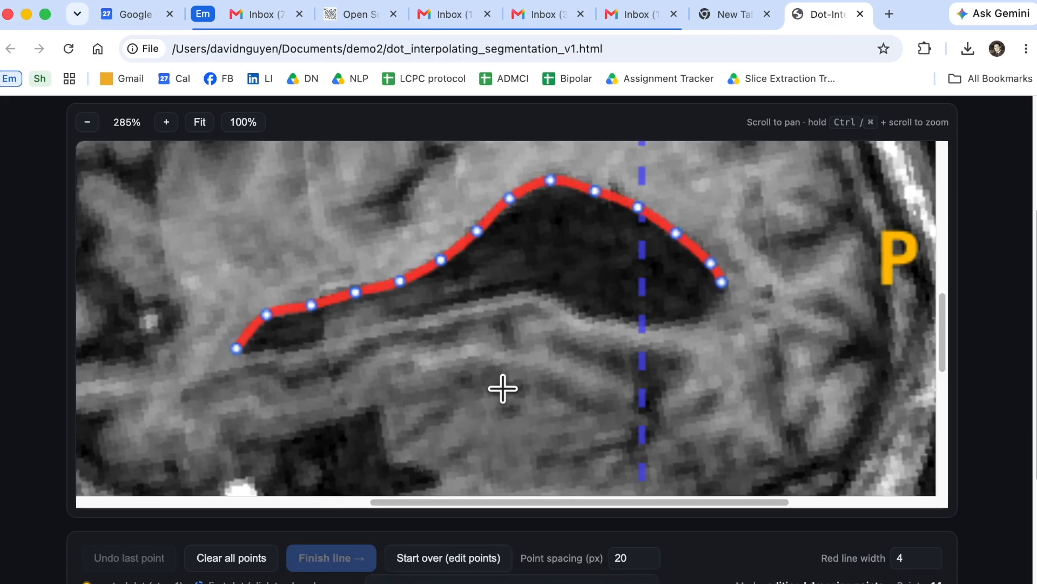
Step: Fine-tune the curve by shifting the points on the rising slope, at the peak and just posterior to the peak
click(441, 261)
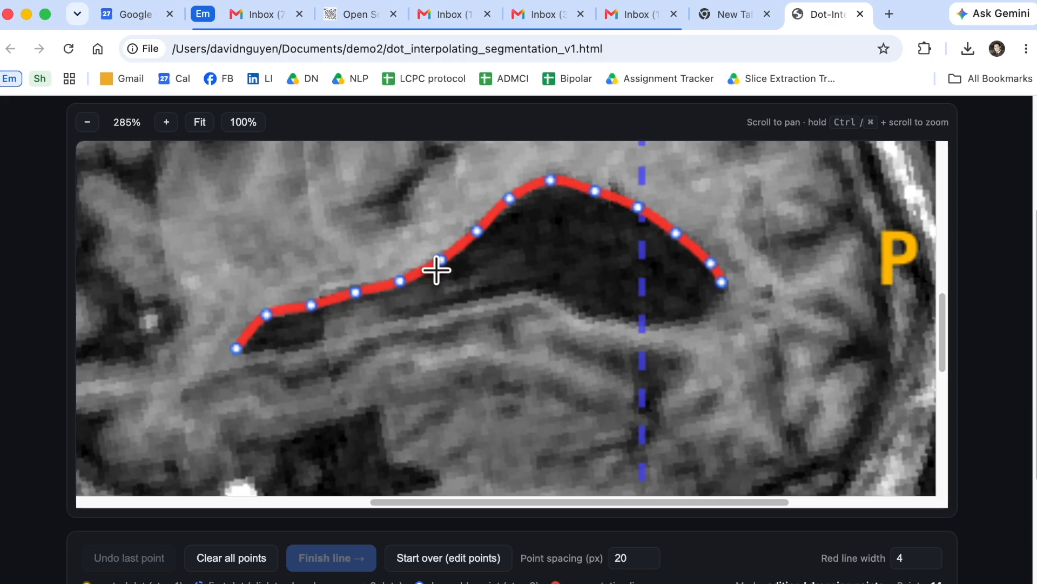
mouse_move(441, 261)
mouse_down()
mouse_move(454, 281)
mouse_move(438, 257)
mouse_up()
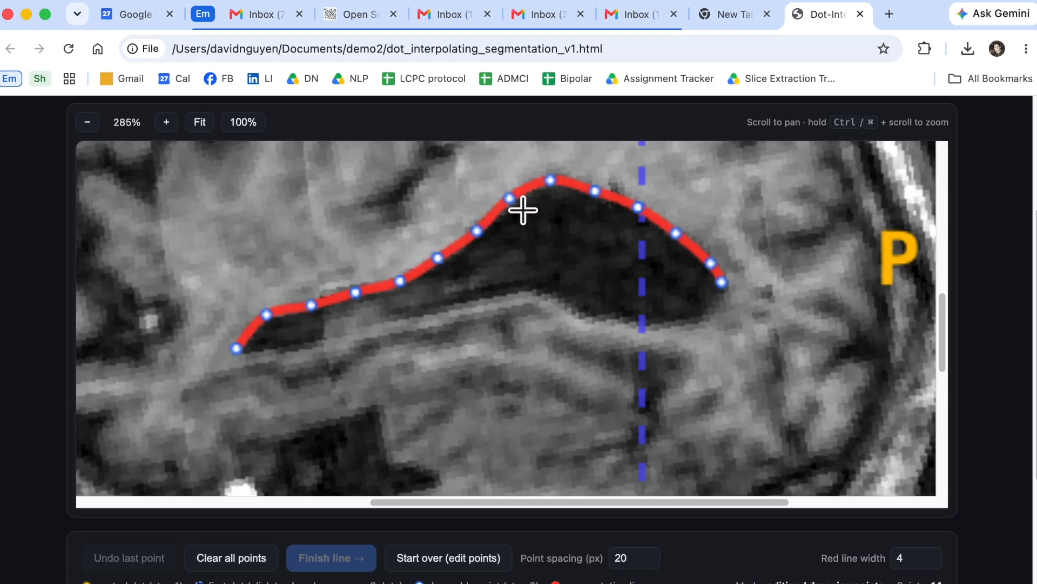
mouse_move(551, 179)
mouse_down()
mouse_move(551, 197)
mouse_move(553, 178)
mouse_up()
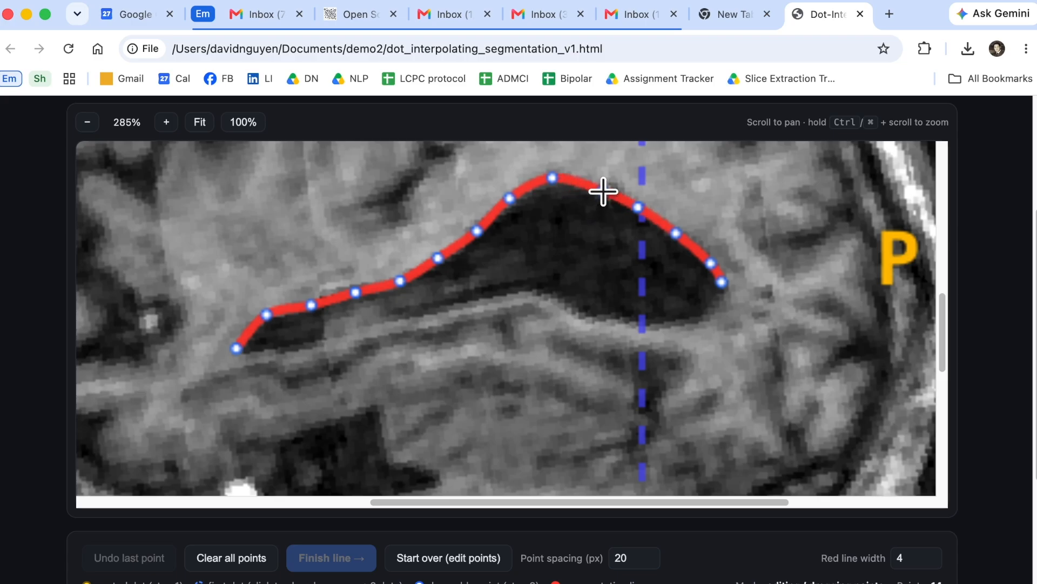
click(603, 190)
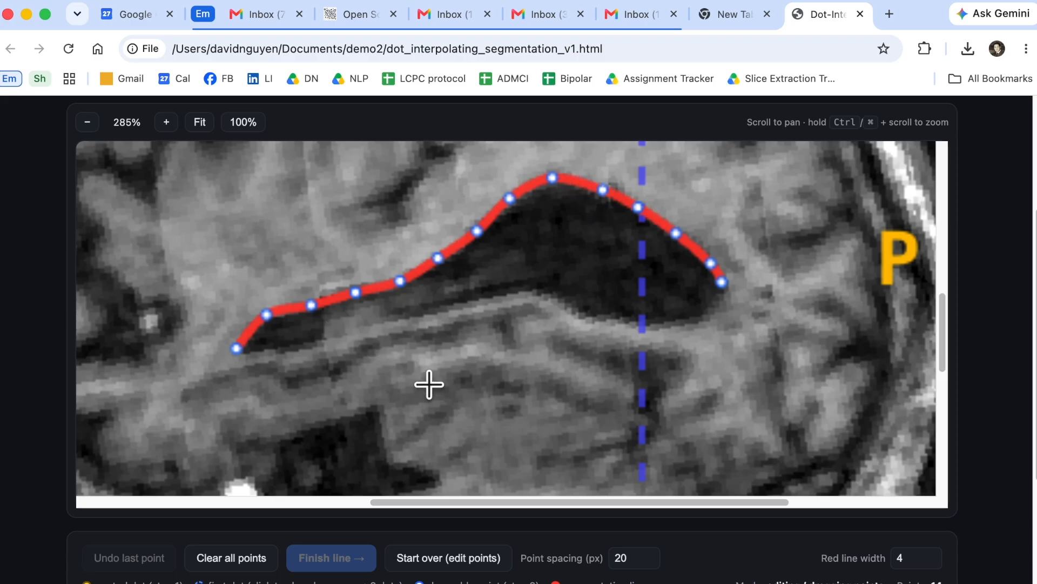
Step: Look over the finished trace around the ventricle, then reduce the magnification to 195% to view the whole curve
scroll(429, 378, down, 3)
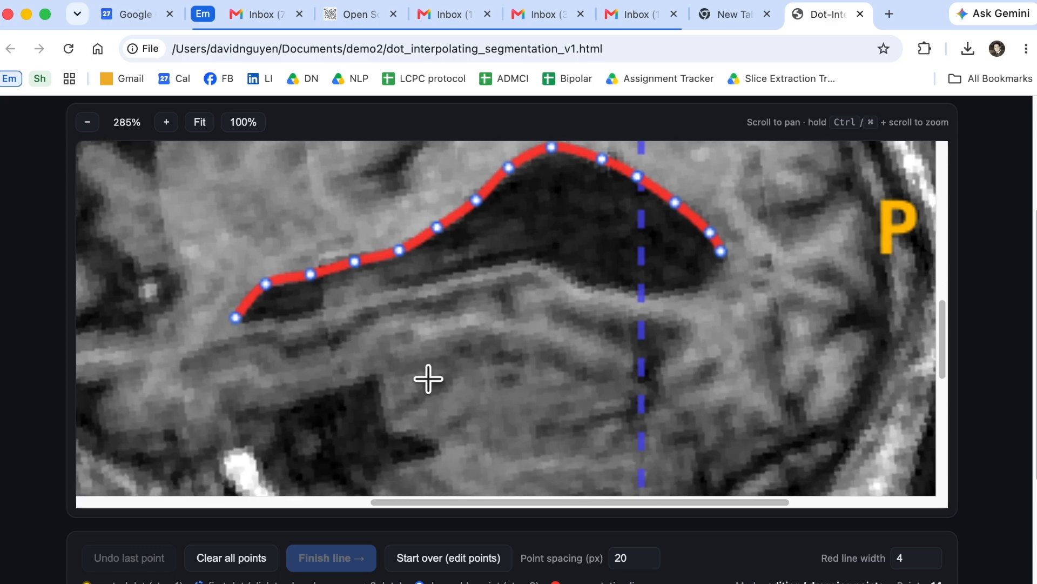
scroll(429, 378, left, 1)
scroll(428, 378, up, 1)
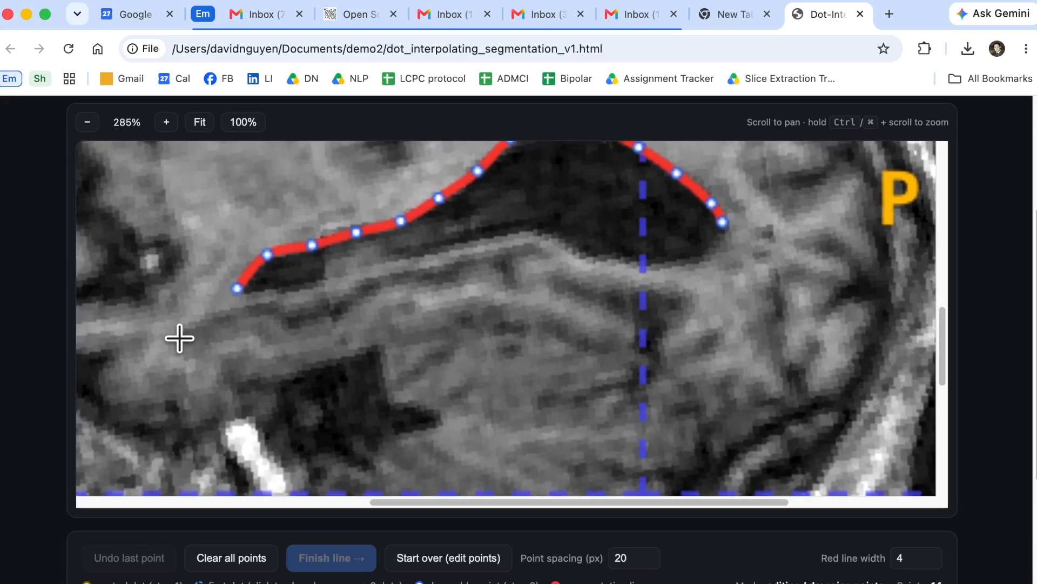
scroll(179, 339, down, 3)
scroll(343, 359, up, 8)
scroll(342, 359, left, 5)
scroll(342, 358, right, 3)
scroll(342, 359, down, 1)
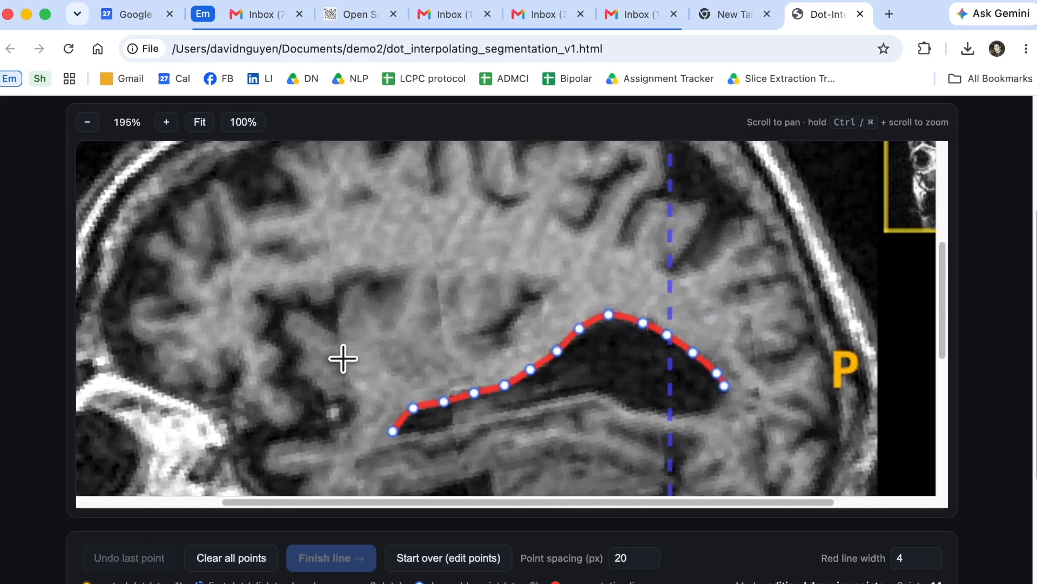
Step: Export both the segmented image and the blue-line mask, allowing the page to download multiple files
scroll(33, 439, down, 4)
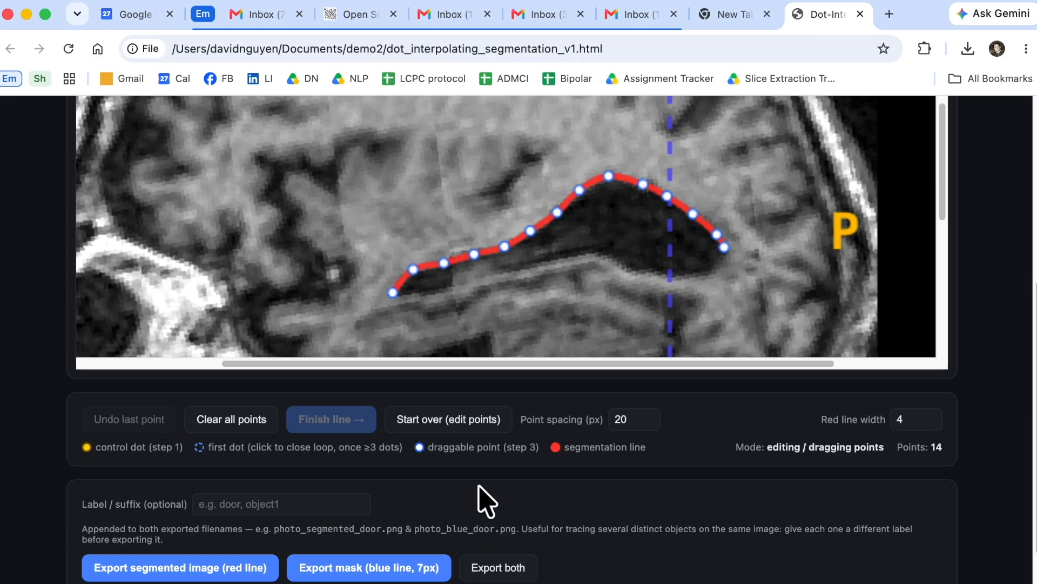
click(503, 567)
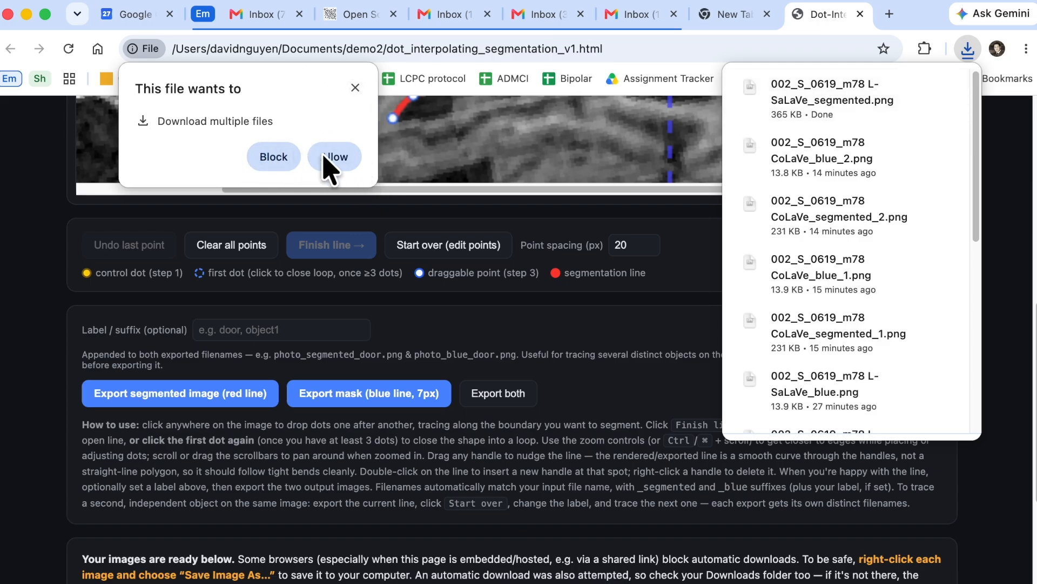
click(339, 160)
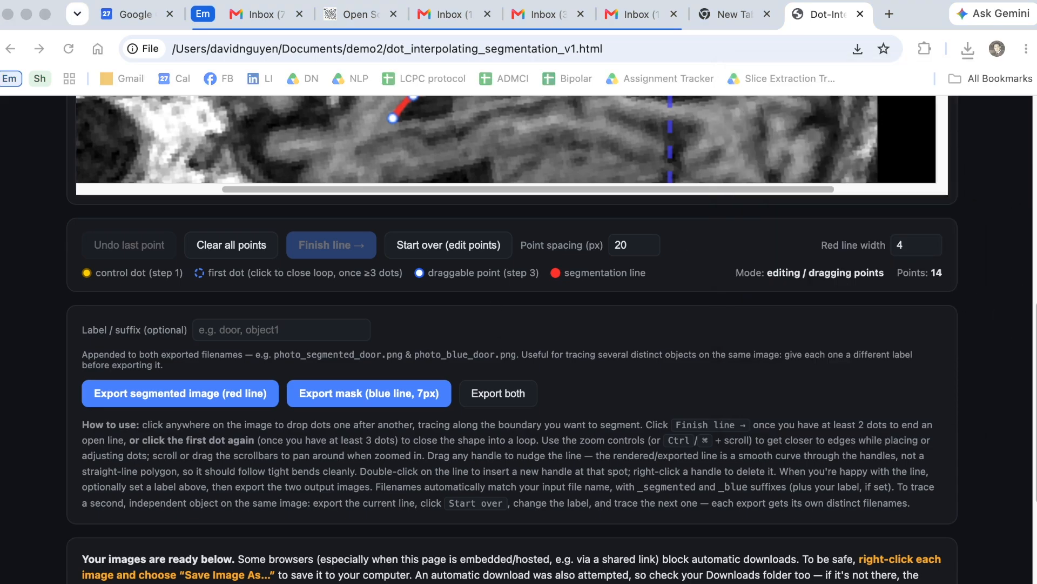
Step: Switch to Finder and move the exported L-SaLaVe_blue.png and L-SaLaVe_segmented.png files into the demo2 folder
key(super+Tab)
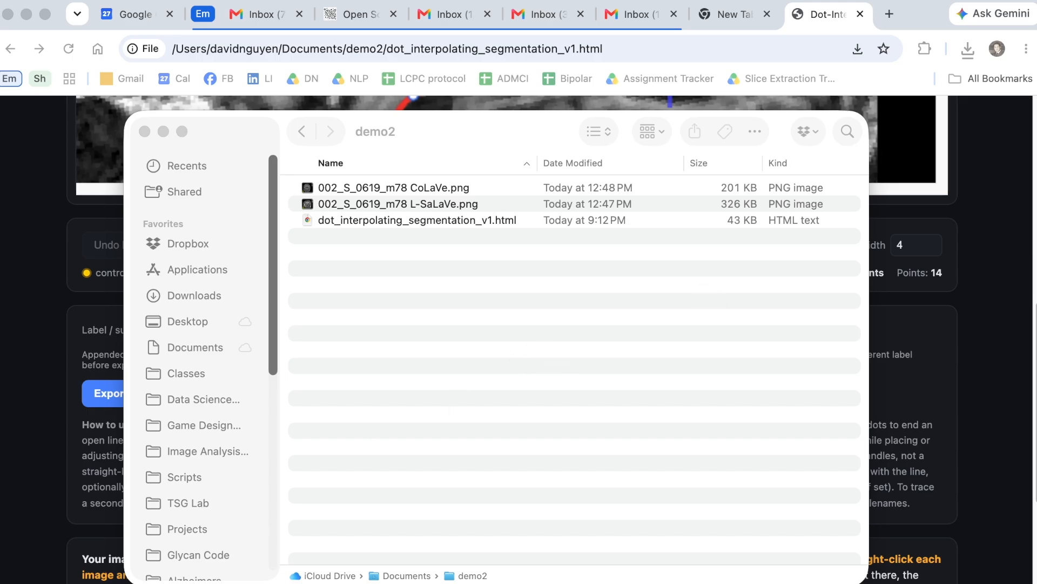
drag(1036, 468, 548, 468)
click(475, 294)
click(459, 204)
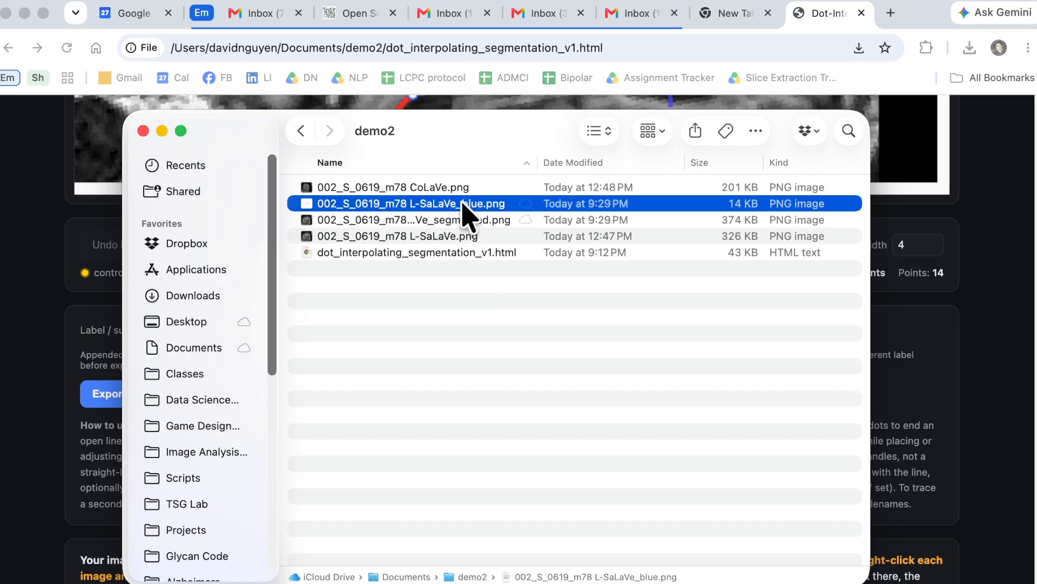
Step: Sort the demo2 folder by date modified and widen the name column until the full file names fit
click(566, 162)
click(491, 203)
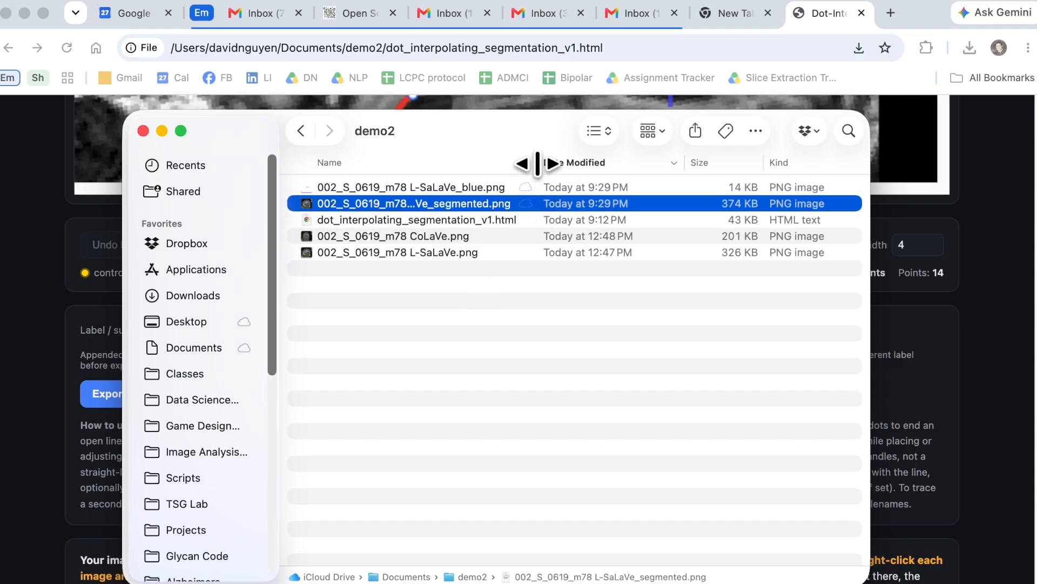
drag(537, 164, 627, 162)
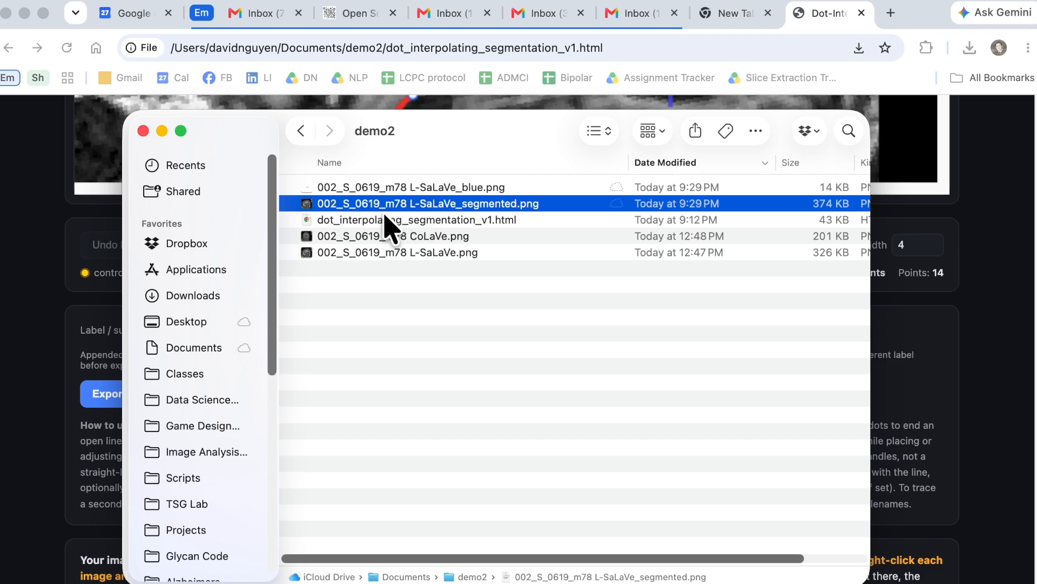
Step: Compare the original L-SaLaVe.png name with the segmented export's name, highlighting its "_segmented" suffix without renaming the file
click(457, 252)
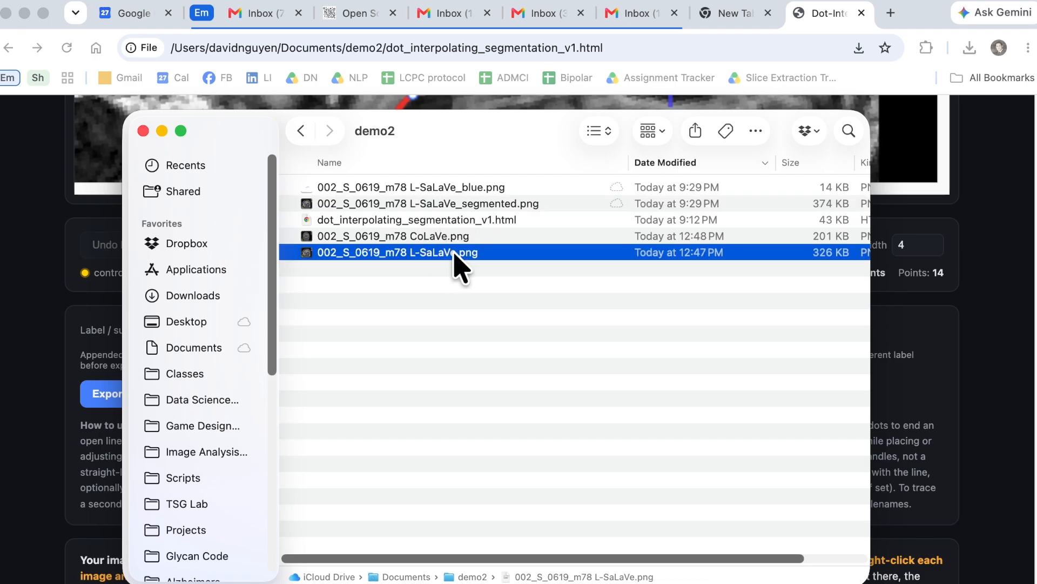
click(457, 204)
click(461, 204)
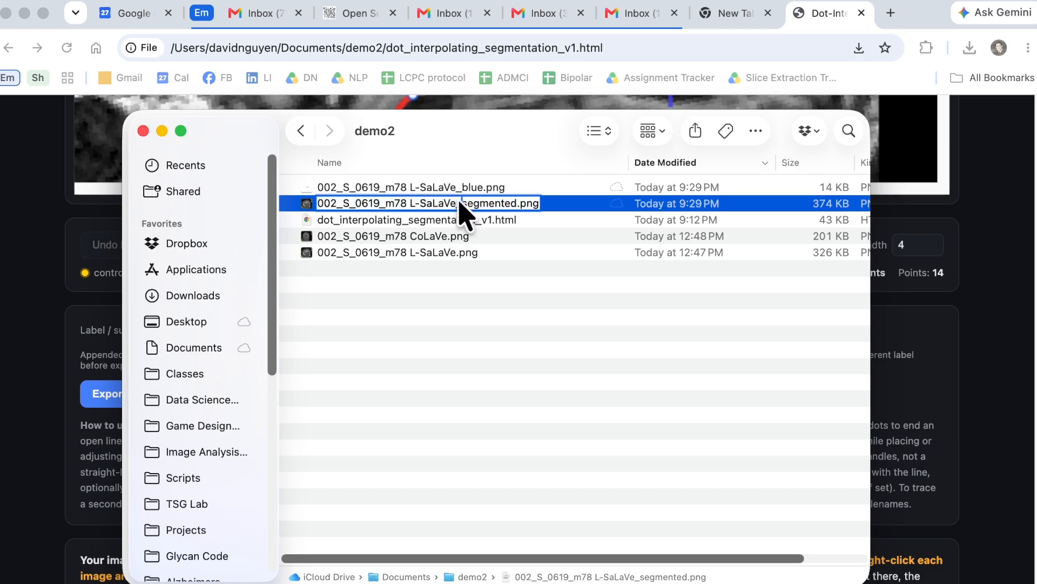
click(460, 204)
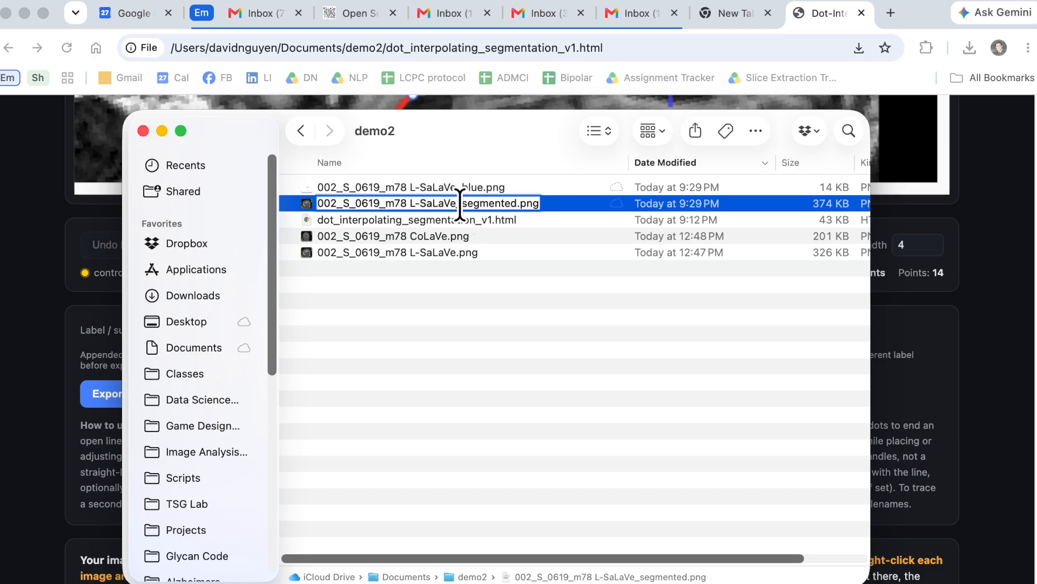
shift+click(517, 205)
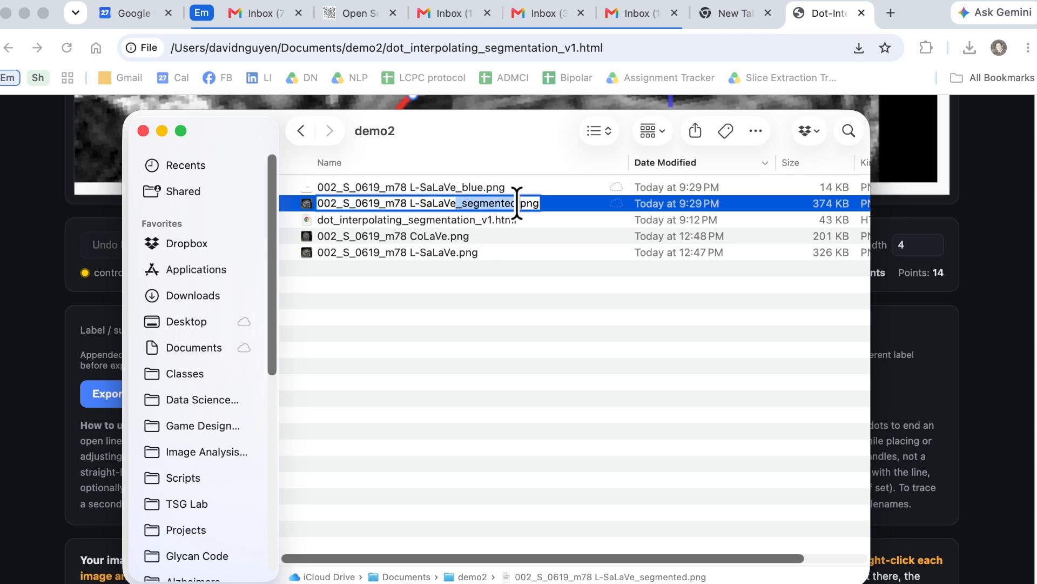
key(Return)
Step: Preview the exported 002_S_0619_m78 L-SaLaVe_segmented.png, followed by 002_S_0619_m78 L-SaLaVe_blue.png
key(space)
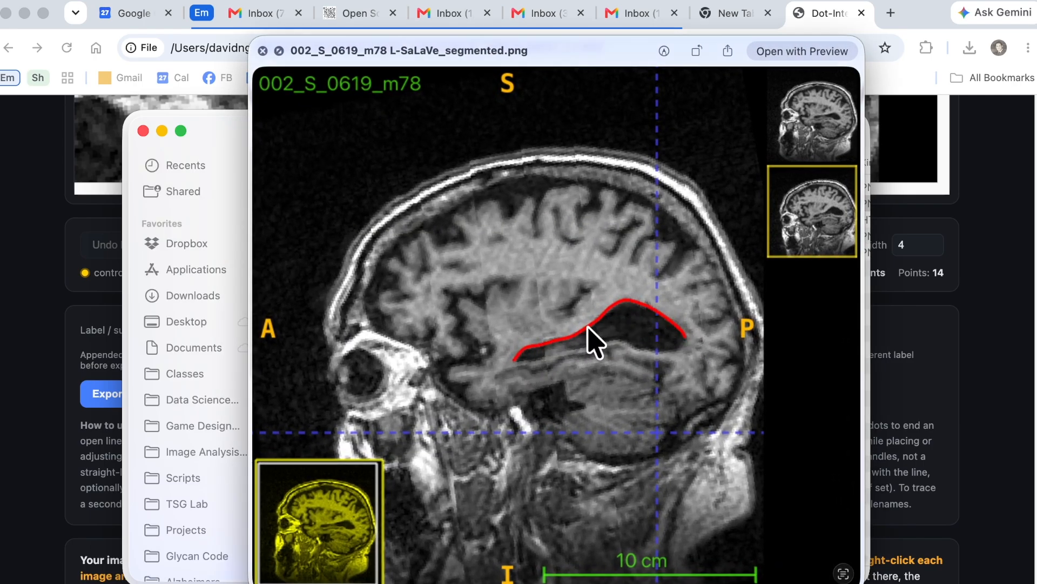
key(space)
key(Up)
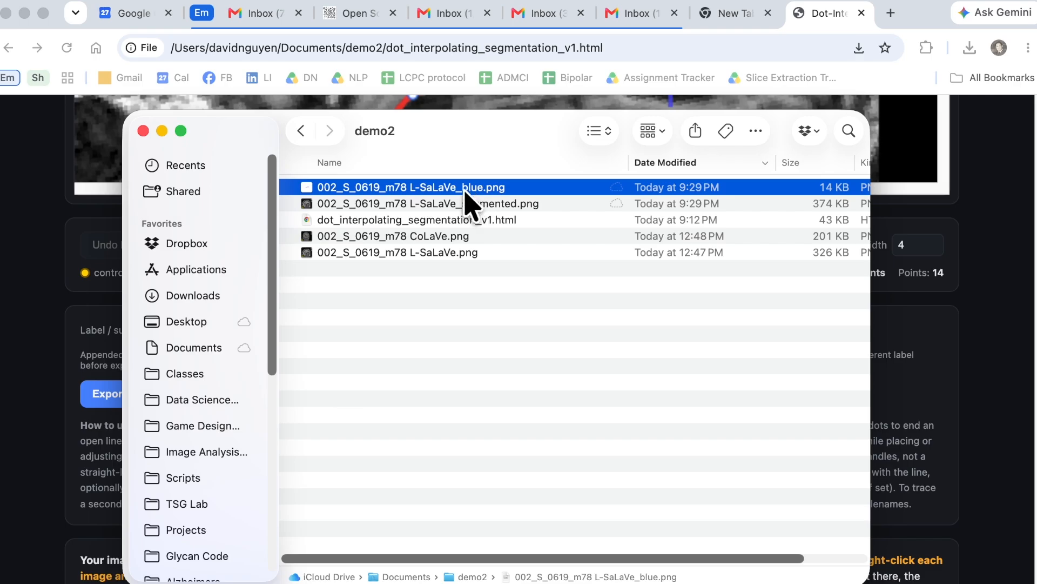
key(space)
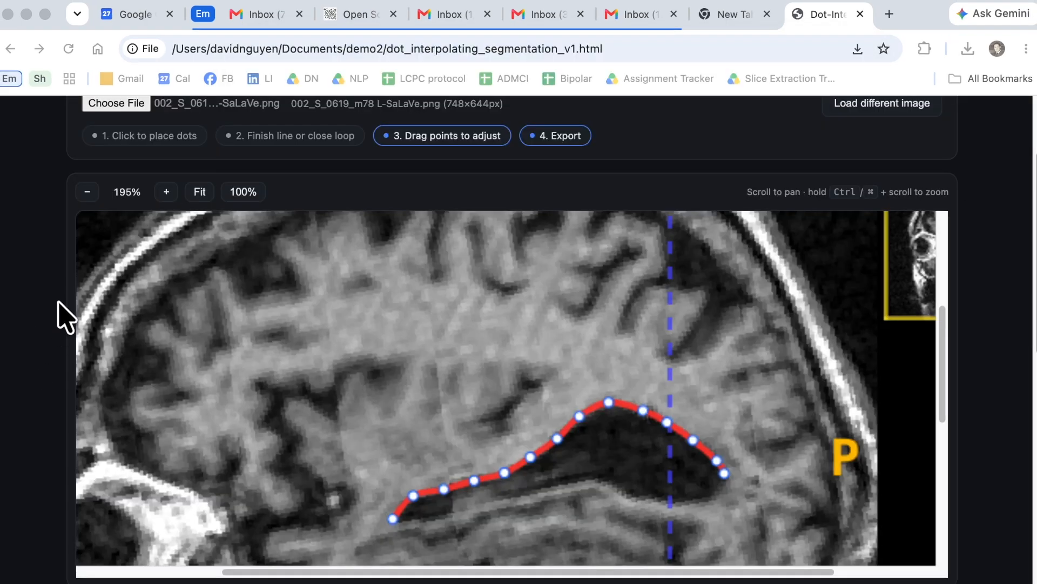
Step: Return to the segmentation tool in Chrome and load 002_S_0619_m78 CoLaVe.png from the demo2 folder instead
scroll(58, 313, up, 2)
click(844, 145)
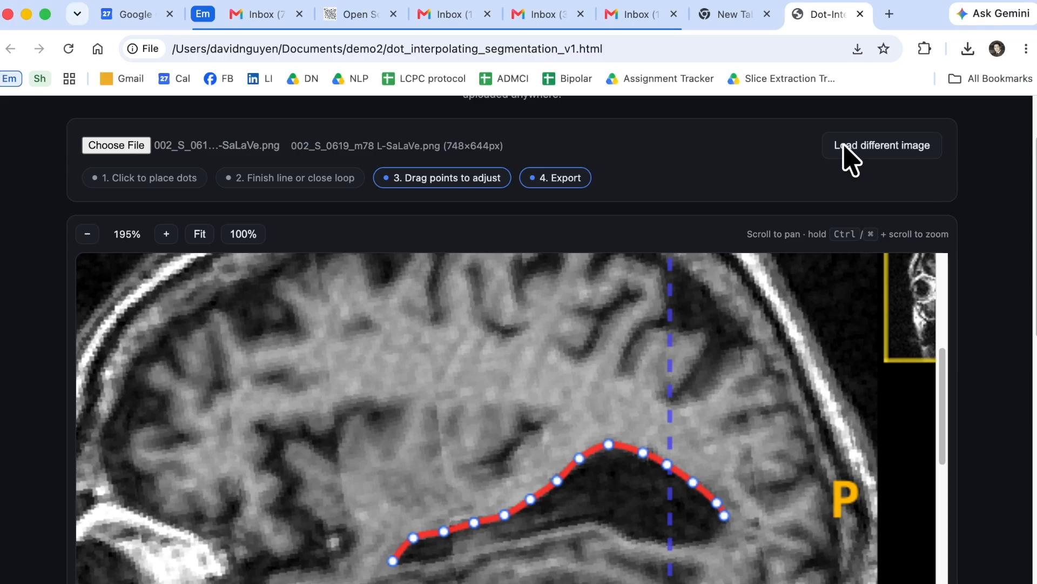
click(898, 151)
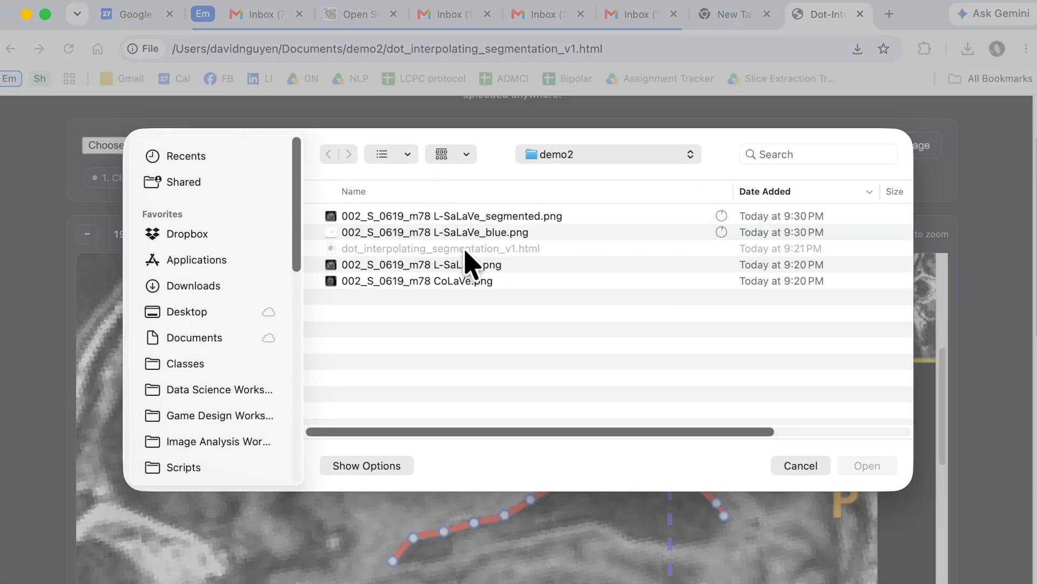
click(439, 281)
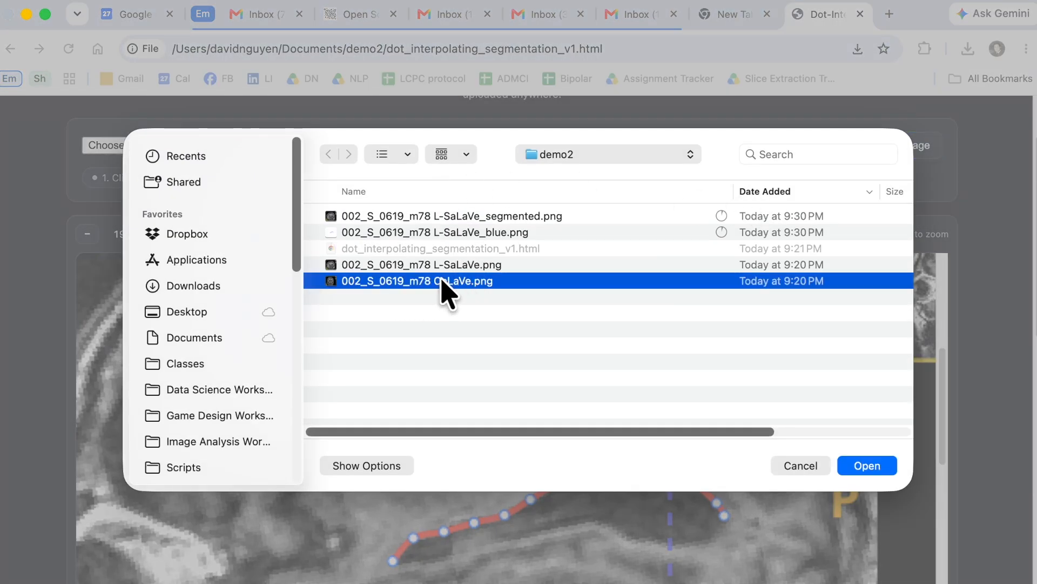
double_click(458, 281)
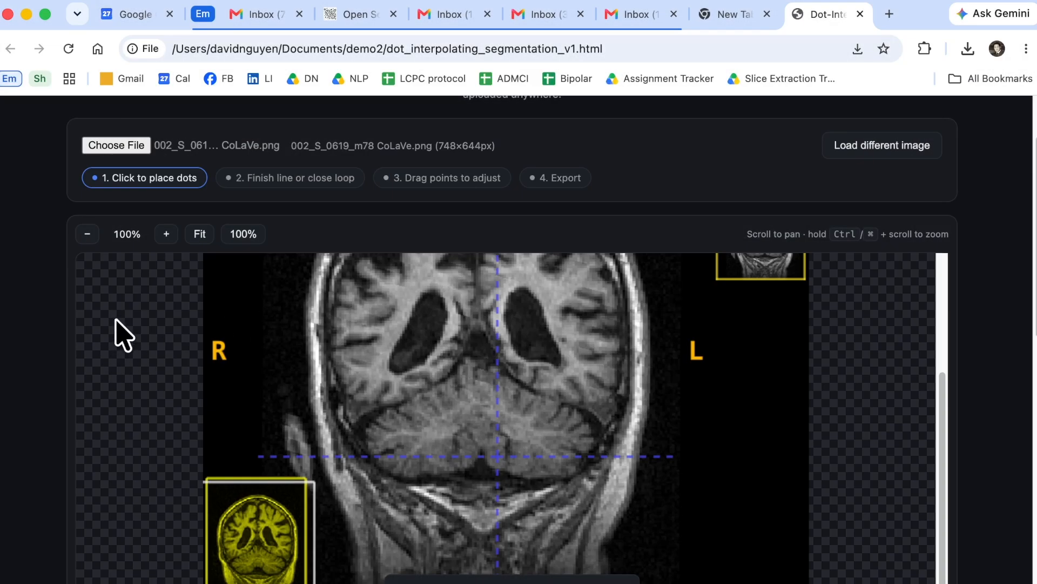
Step: Magnify the coronal brain scan to 345% and frame the two dark ventricles beside the dashed blue midline
scroll(456, 433, up, 3)
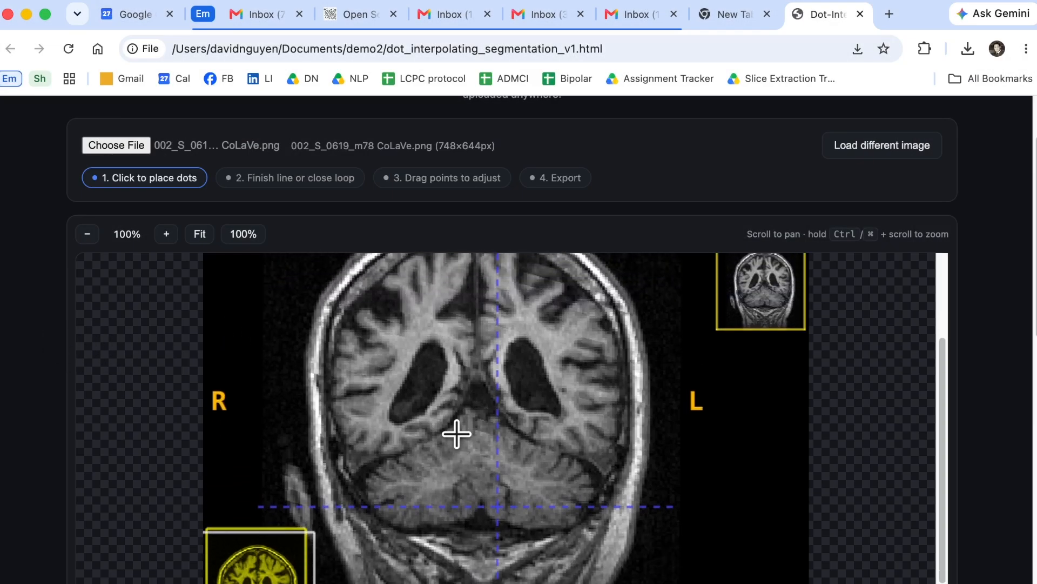
scroll(457, 434, up, 5)
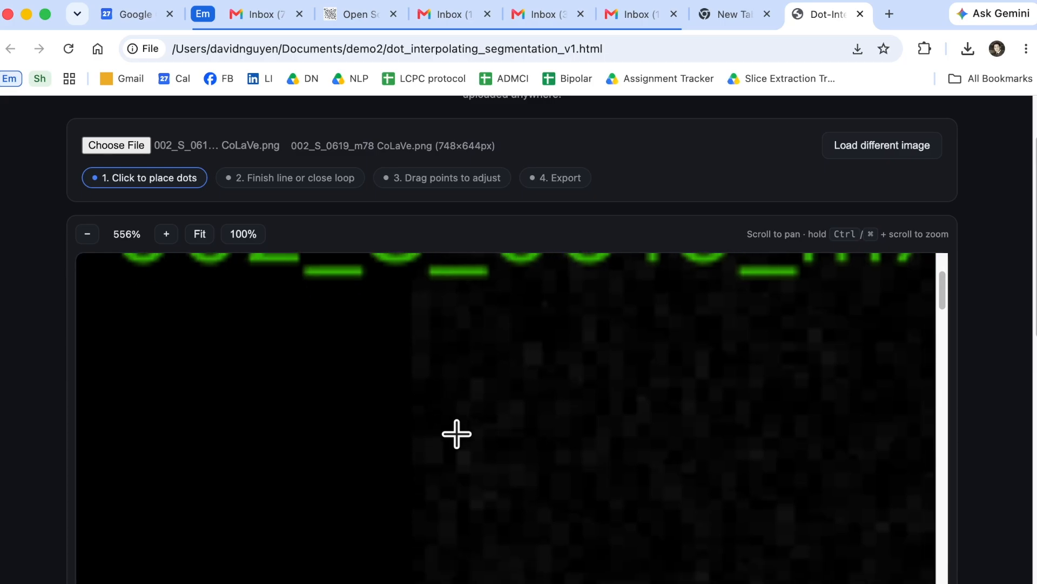
scroll(456, 433, right, 5)
scroll(456, 434, down, 3)
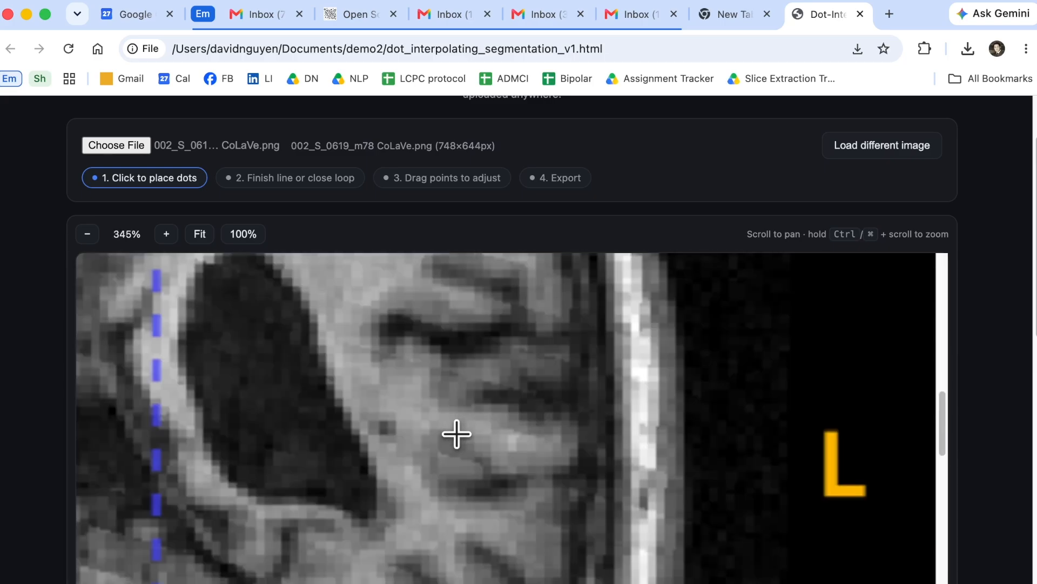
scroll(456, 434, left, 8)
scroll(457, 434, left, 2)
scroll(3, 443, down, 4)
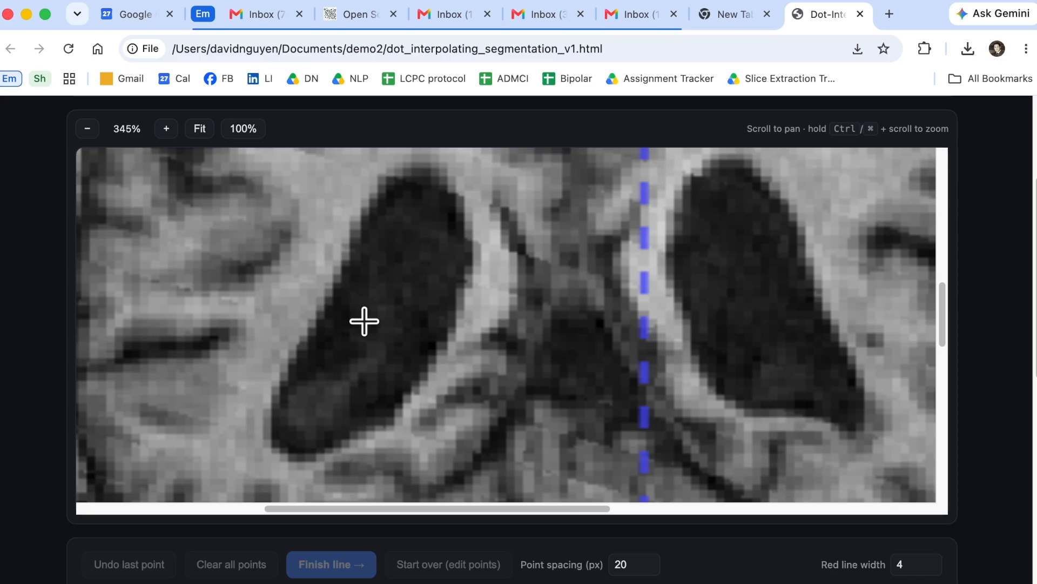
scroll(22, 411, down, 1)
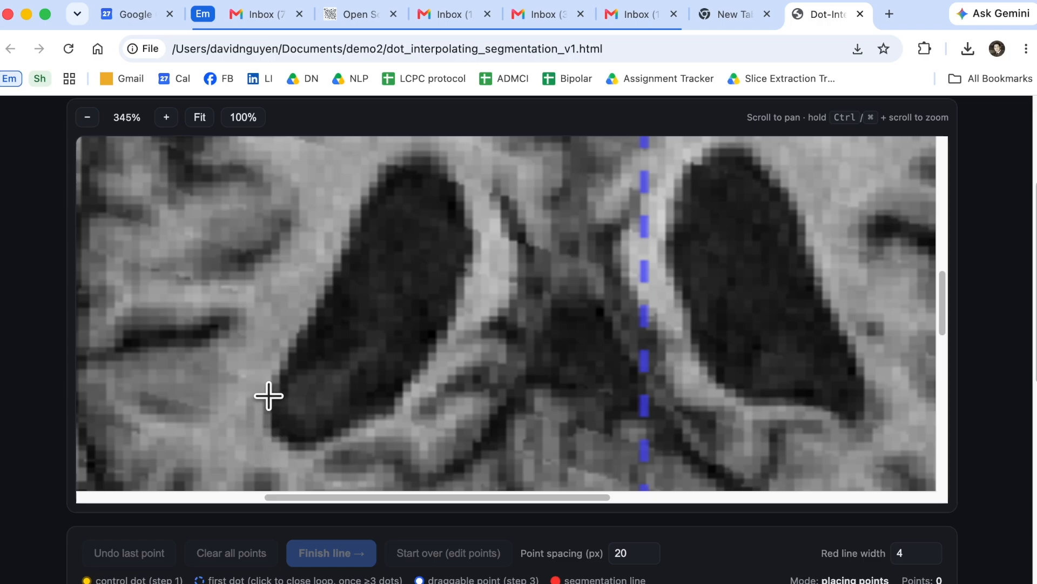
Step: Place closely spaced dots down the outer edge of the R-side ventricle, from its upper end to near its lower tip
click(380, 173)
click(368, 190)
click(356, 210)
click(352, 222)
click(346, 244)
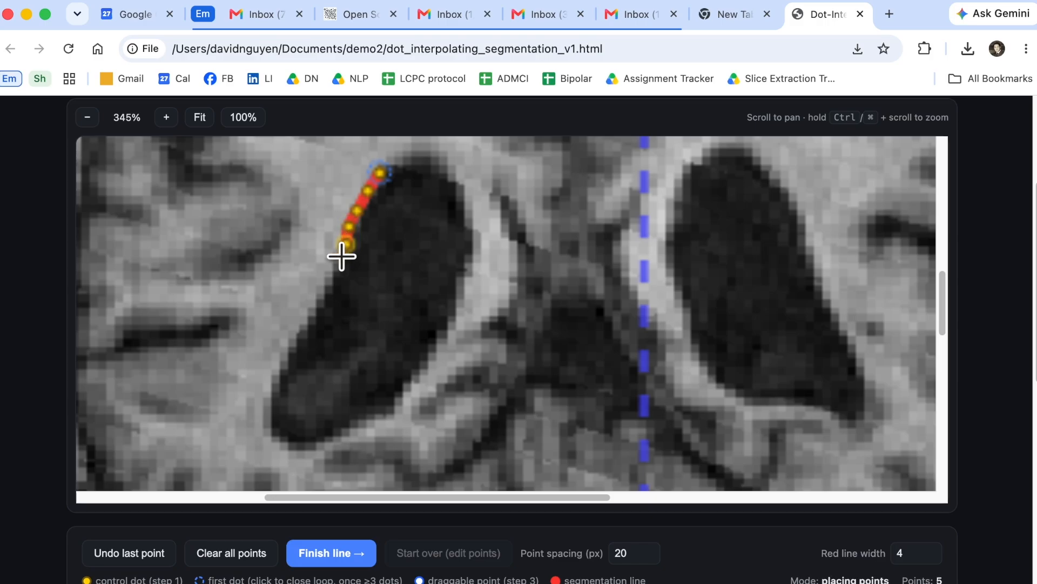
click(330, 279)
click(322, 296)
click(310, 313)
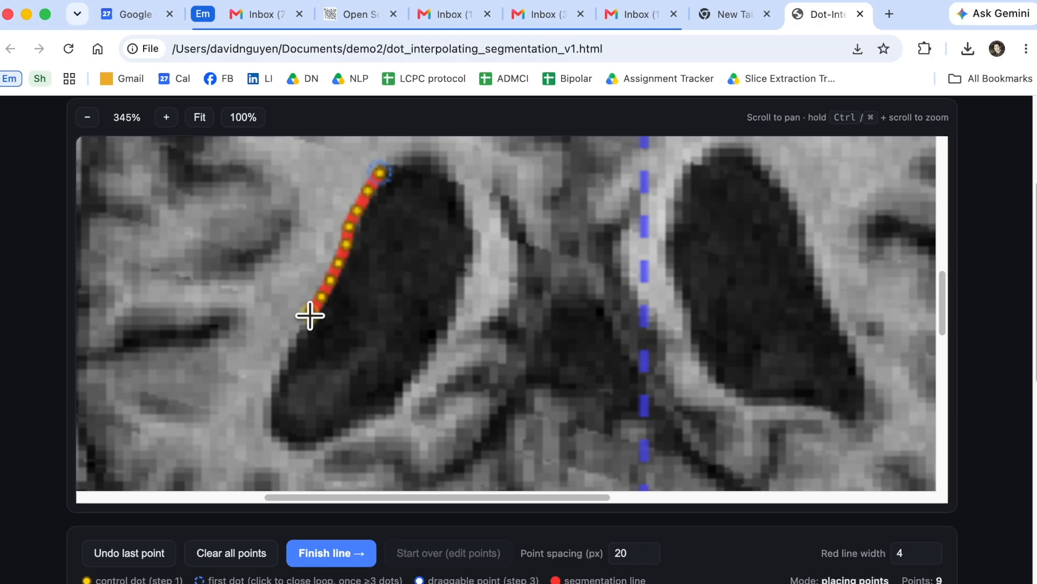
click(301, 328)
click(286, 347)
click(280, 365)
click(271, 383)
click(270, 397)
click(268, 414)
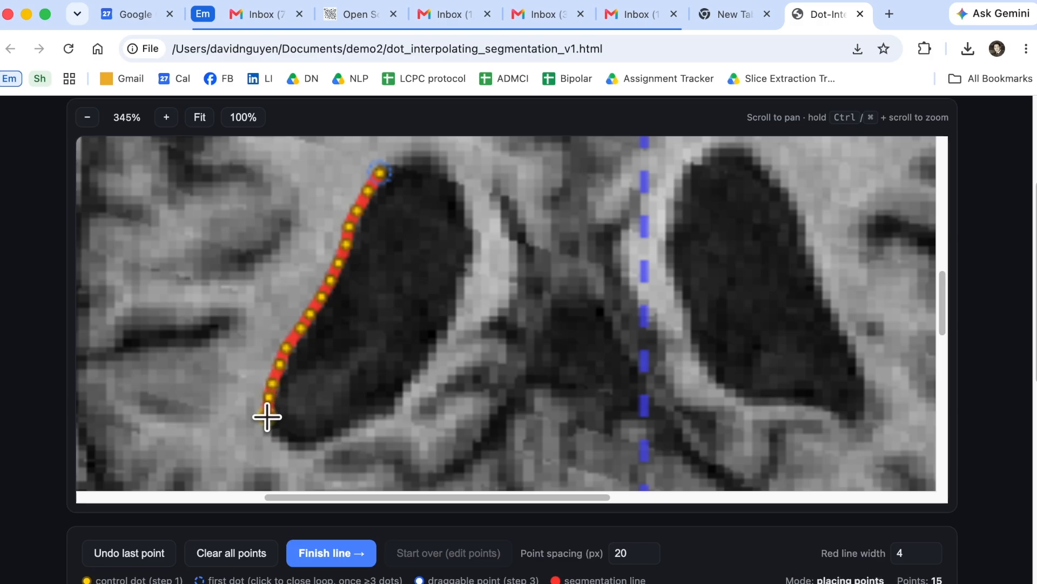
Step: Continue the dots around the ventricle's lower tip and along its underside to the start of the inner edge
click(277, 439)
click(291, 451)
click(324, 449)
click(334, 441)
click(344, 431)
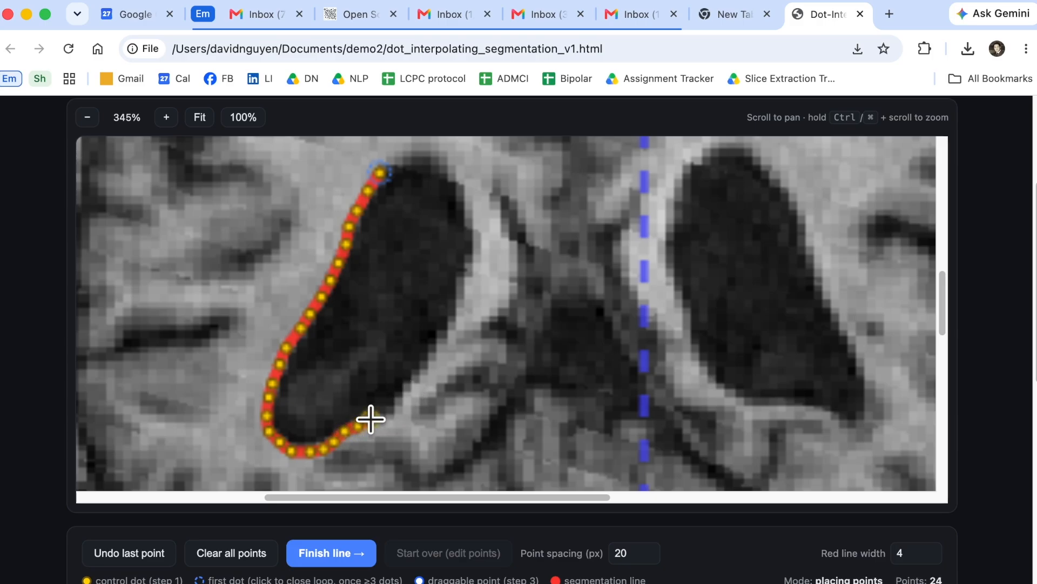
click(397, 402)
click(403, 393)
click(416, 381)
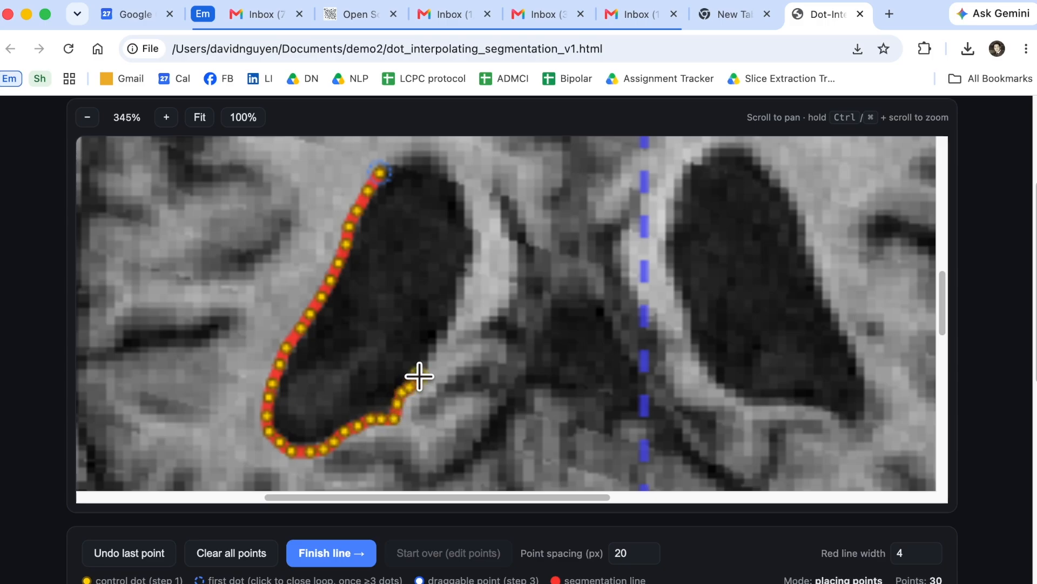
Step: Continue the closely spaced dots up the inner edge of the R-side ventricle to its widest upper part
click(420, 375)
click(428, 363)
click(447, 333)
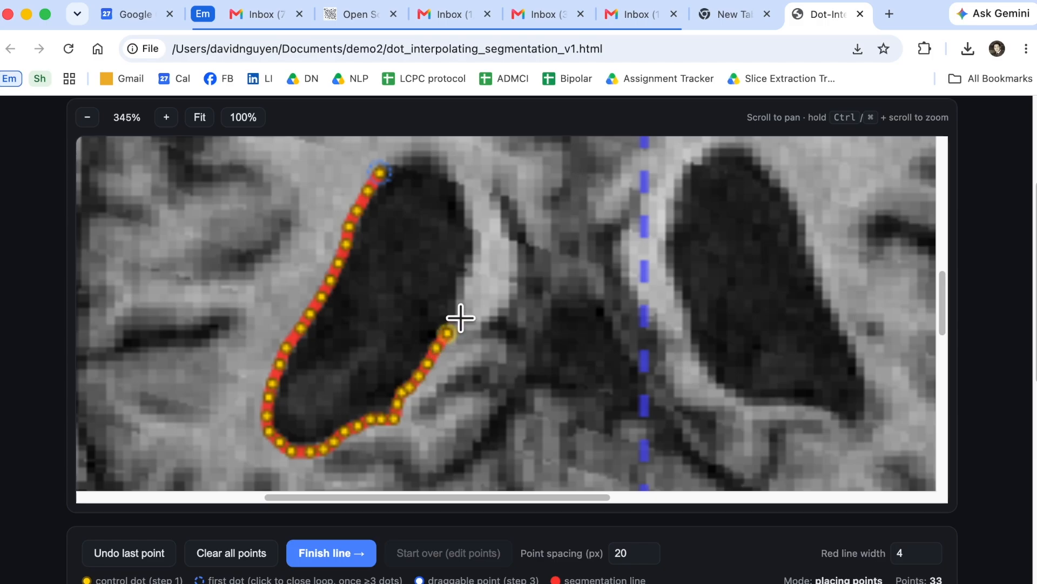
click(455, 314)
click(458, 298)
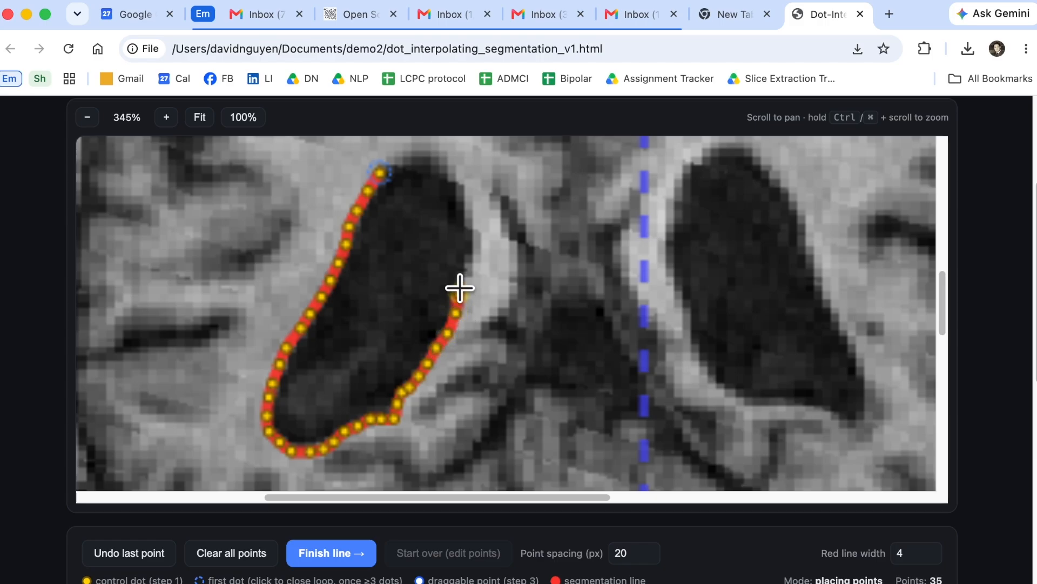
click(464, 276)
click(471, 262)
click(476, 244)
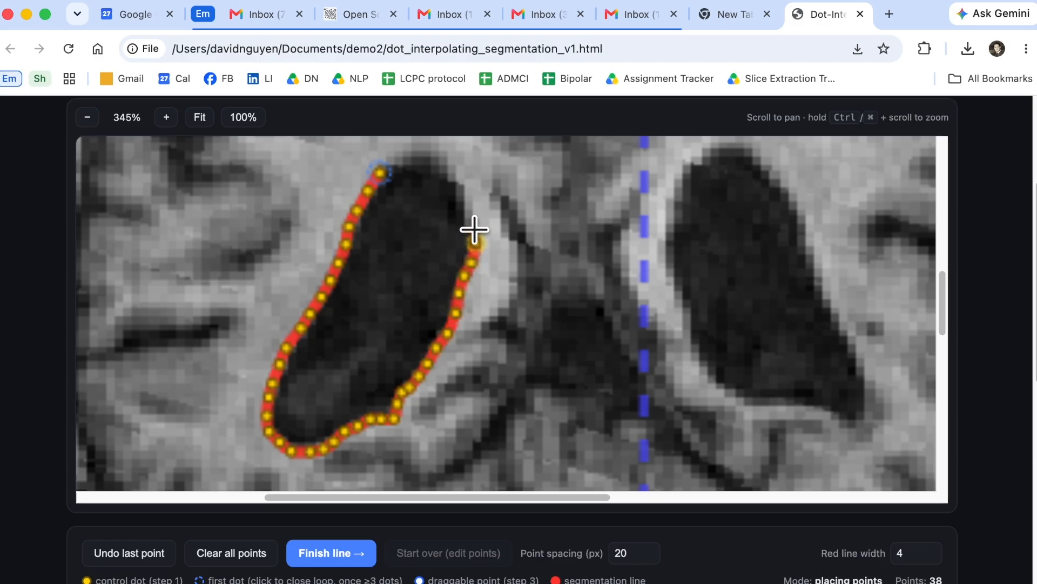
Step: Carry the dots around the ventricle's upper end and close the outline into a loop at the first dot
click(468, 212)
click(464, 201)
click(463, 193)
click(453, 176)
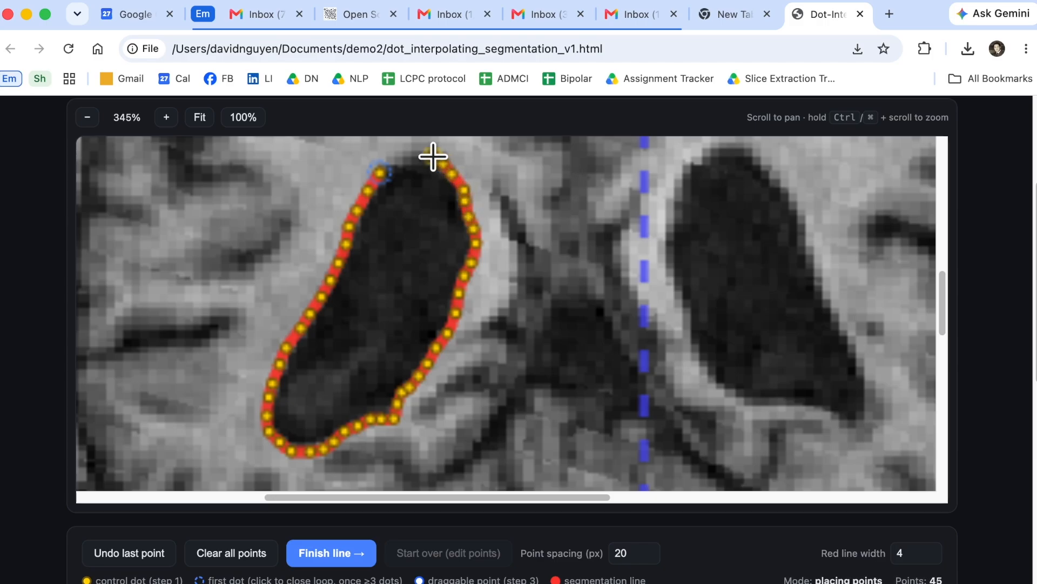
click(409, 155)
click(397, 157)
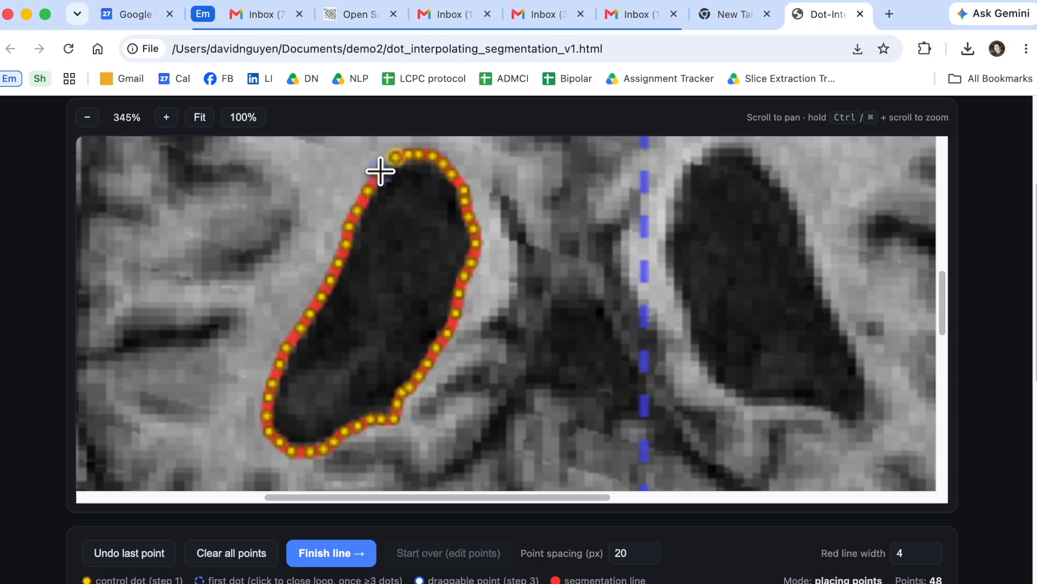
click(381, 170)
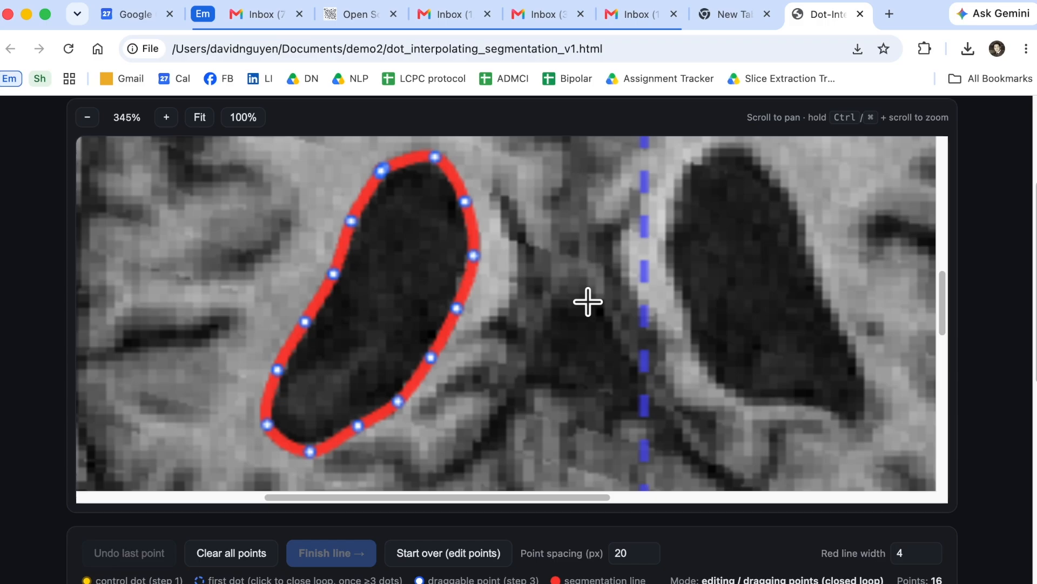
Step: Export both the red-line segmented image and the blue-line mask of the closed ventricle loop
scroll(571, 221, down, 2)
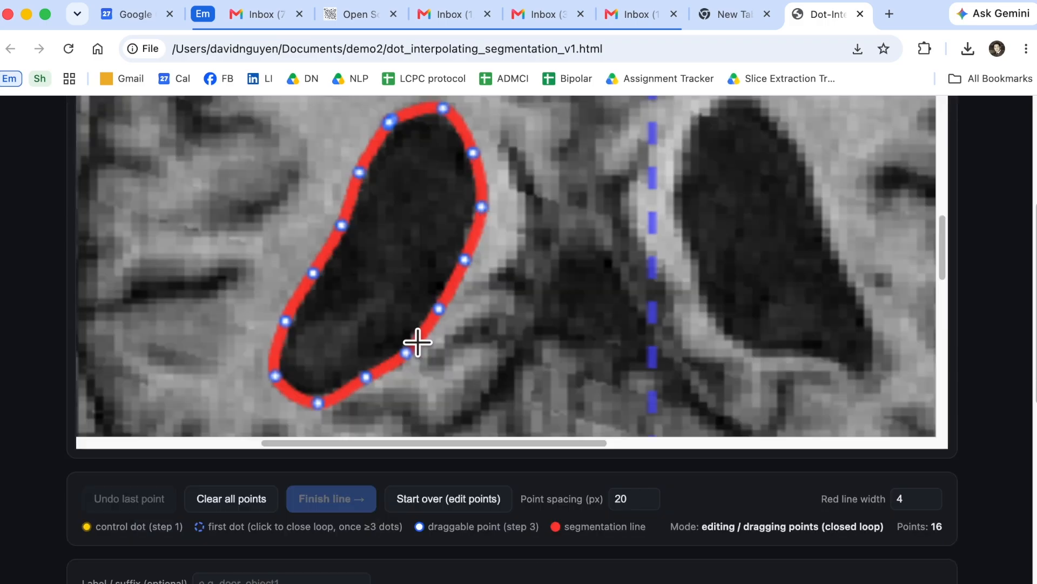
scroll(64, 438, down, 3)
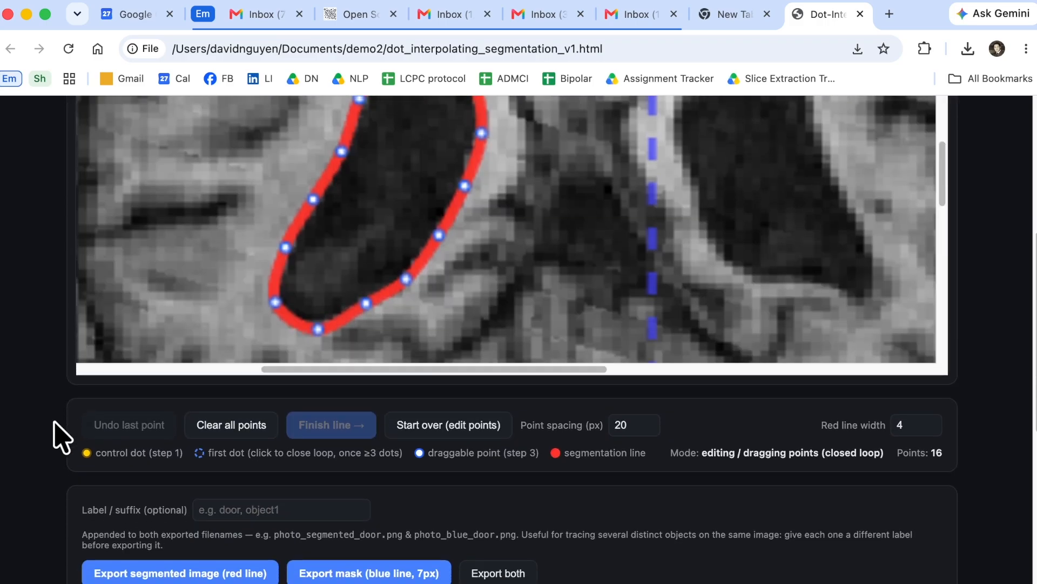
scroll(573, 497, down, 2)
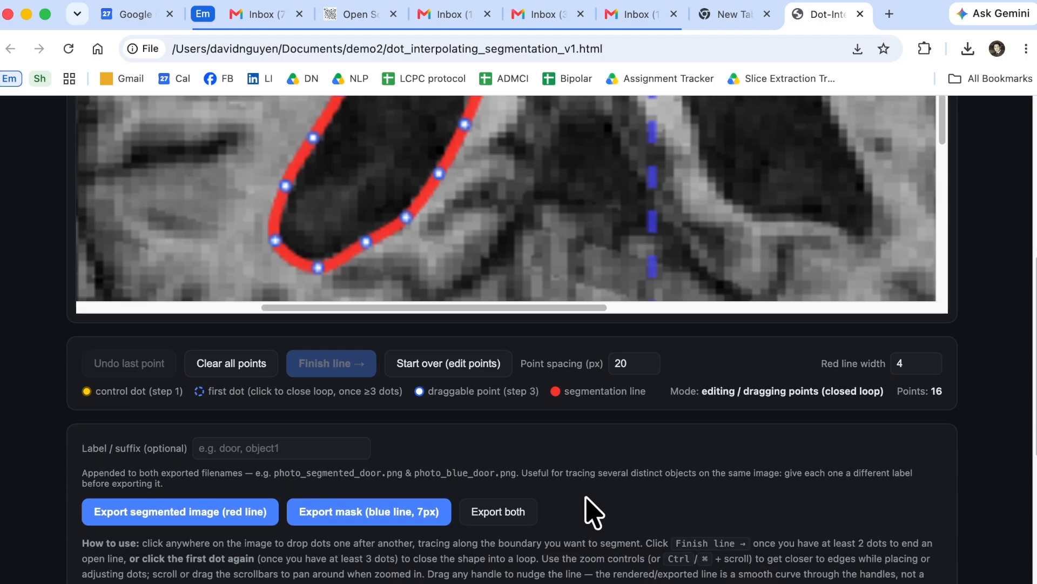
click(494, 516)
Step: Switch to Finder and paste the exported CoLaVe_blue and CoLaVe_segmented images into the demo2 folder
scroll(496, 521, down, 3)
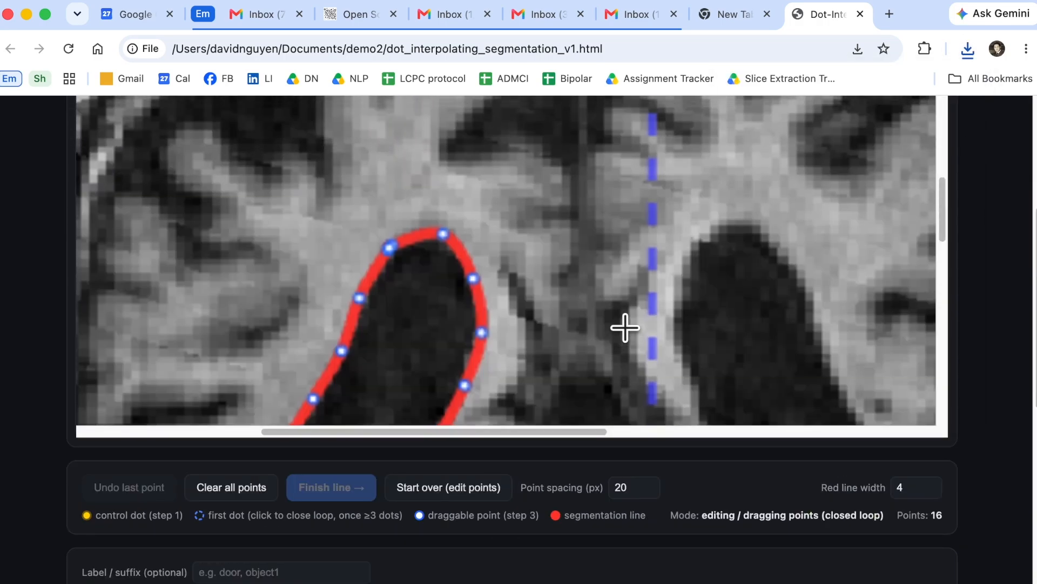
scroll(93, 317, up, 1)
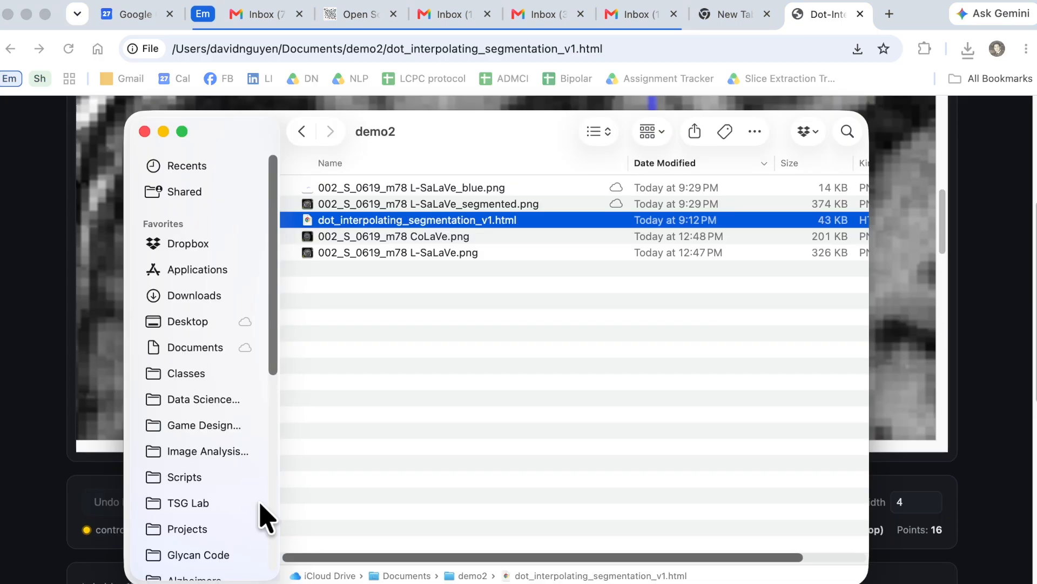
click(493, 308)
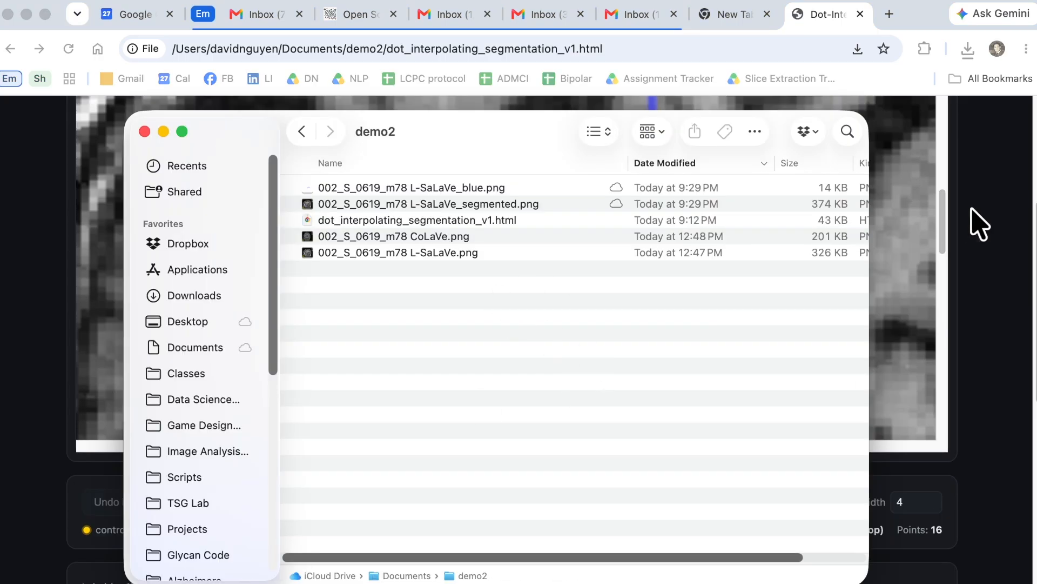
key(super+v)
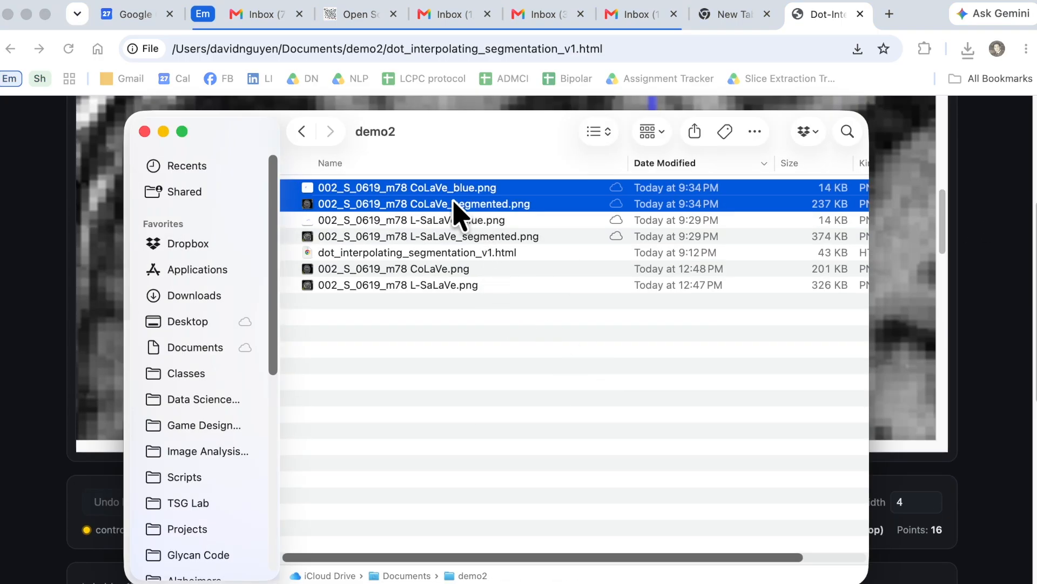
Step: Preview 002_S_0619_m78 CoLaVe_segmented.png and 002_S_0619_m78 CoLaVe_blue.png to check the exported ventricle outline
click(424, 232)
click(479, 203)
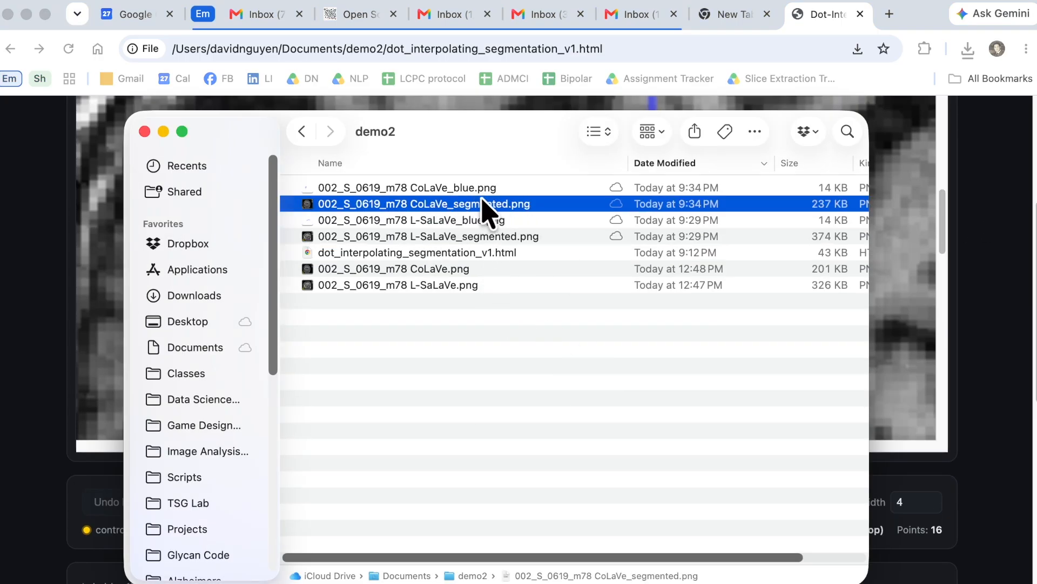
key(space)
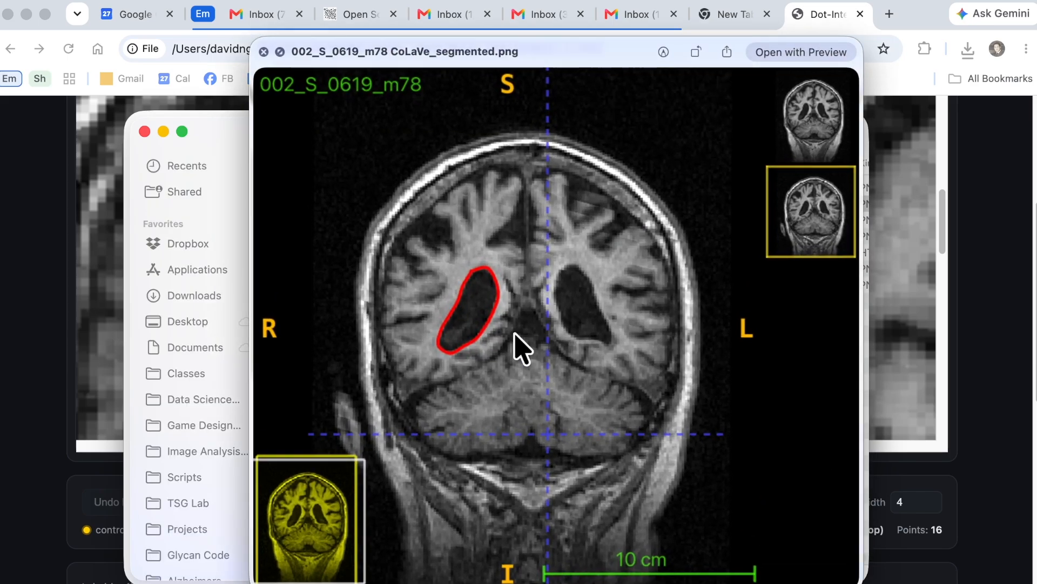
key(space)
click(454, 189)
key(space)
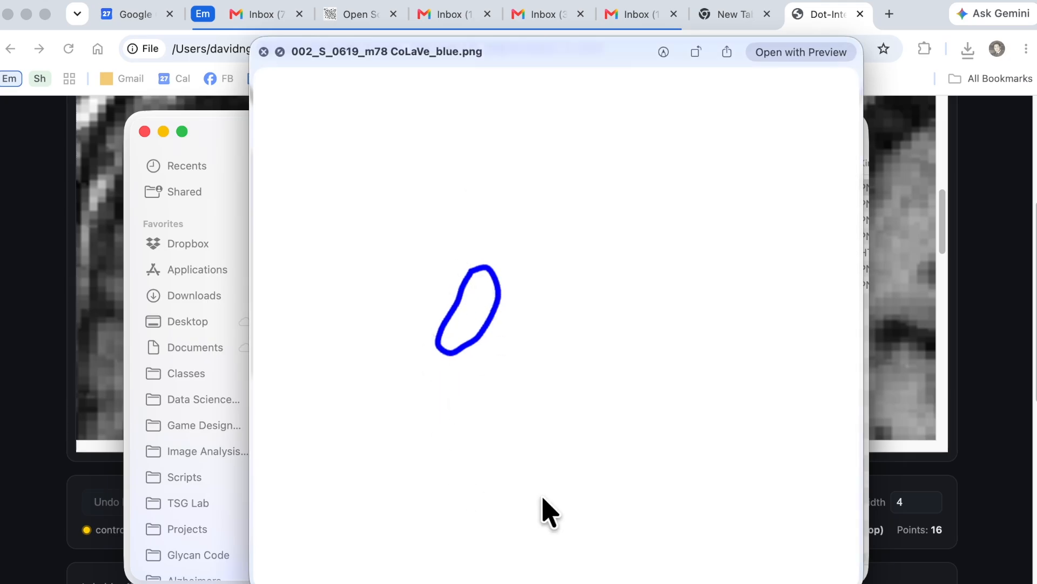
Step: Return to the segmentation tool in Chrome and clear all points of the ventricle loop from the coronal scan
key(super+Tab)
scroll(391, 295, down, 3)
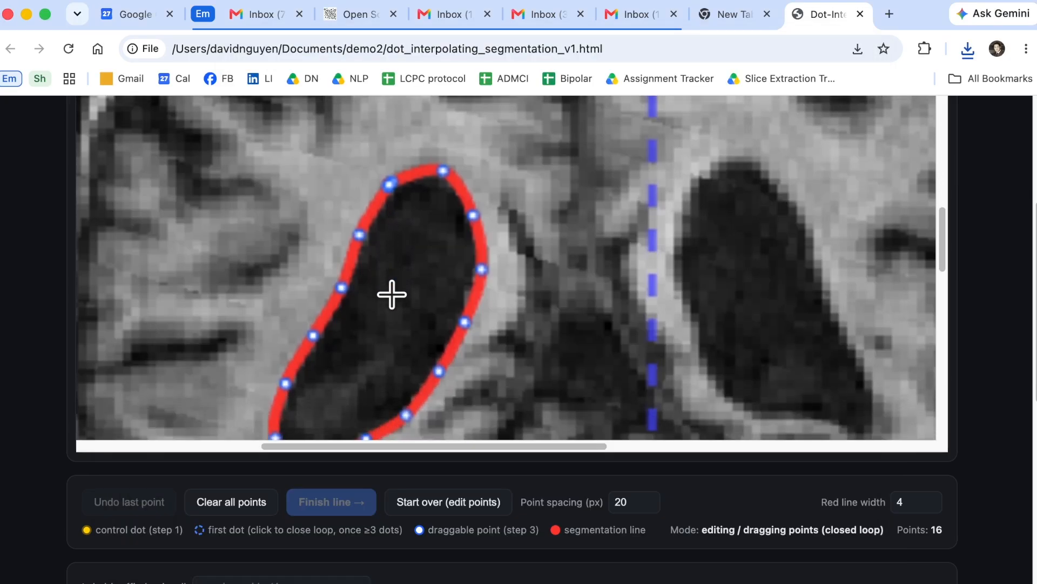
scroll(331, 293, down, 2)
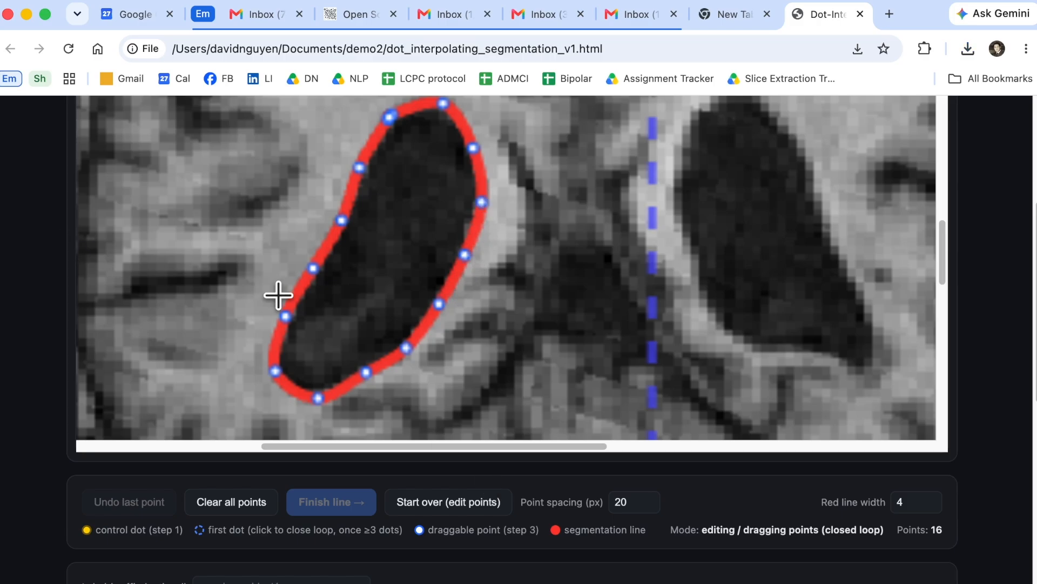
scroll(276, 299, down, 1)
scroll(202, 287, down, 5)
scroll(143, 299, up, 2)
scroll(28, 318, down, 1)
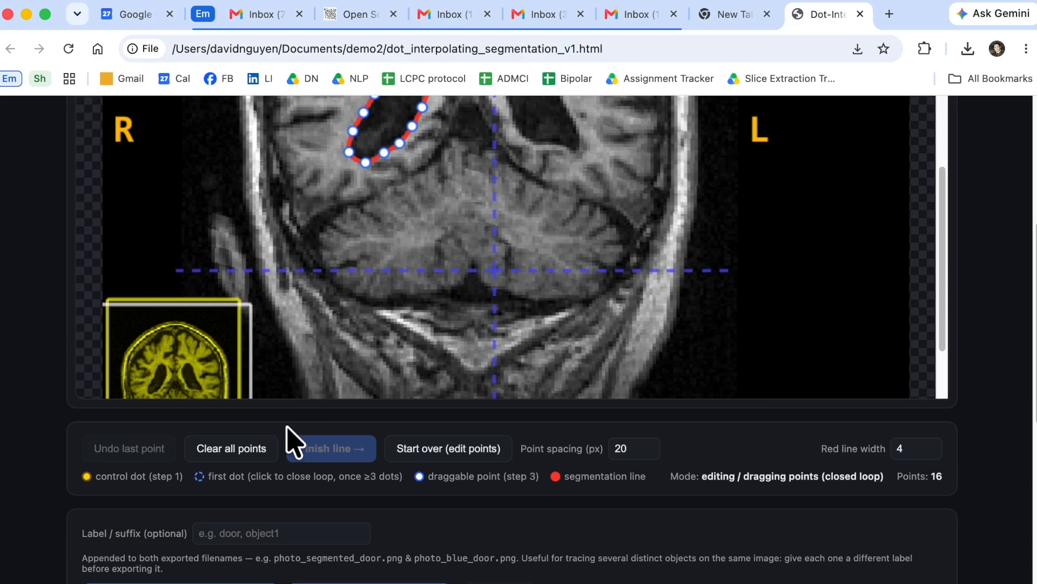
click(226, 454)
scroll(424, 242, up, 3)
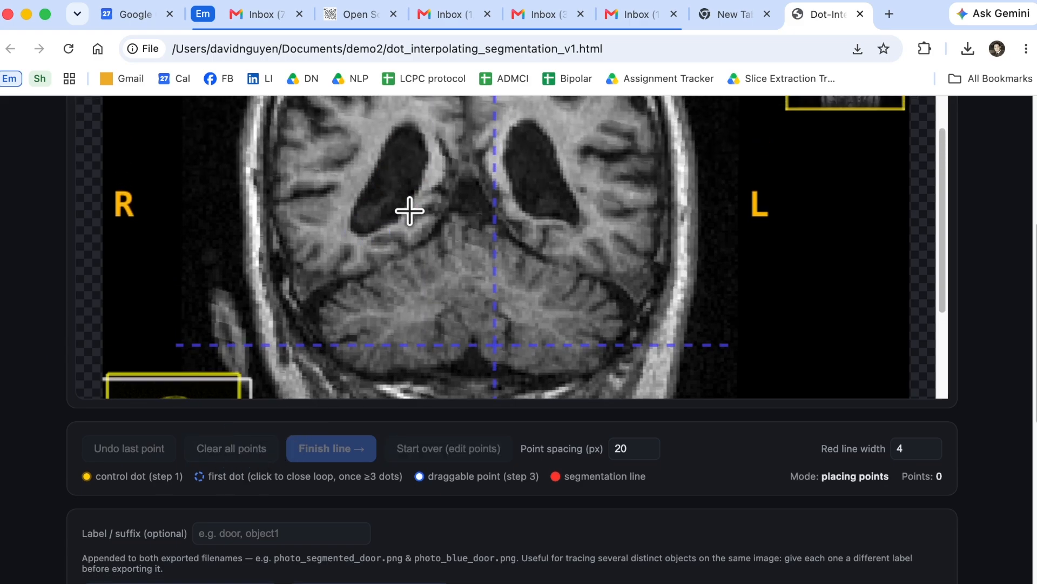
scroll(411, 227, up, 5)
scroll(416, 238, down, 2)
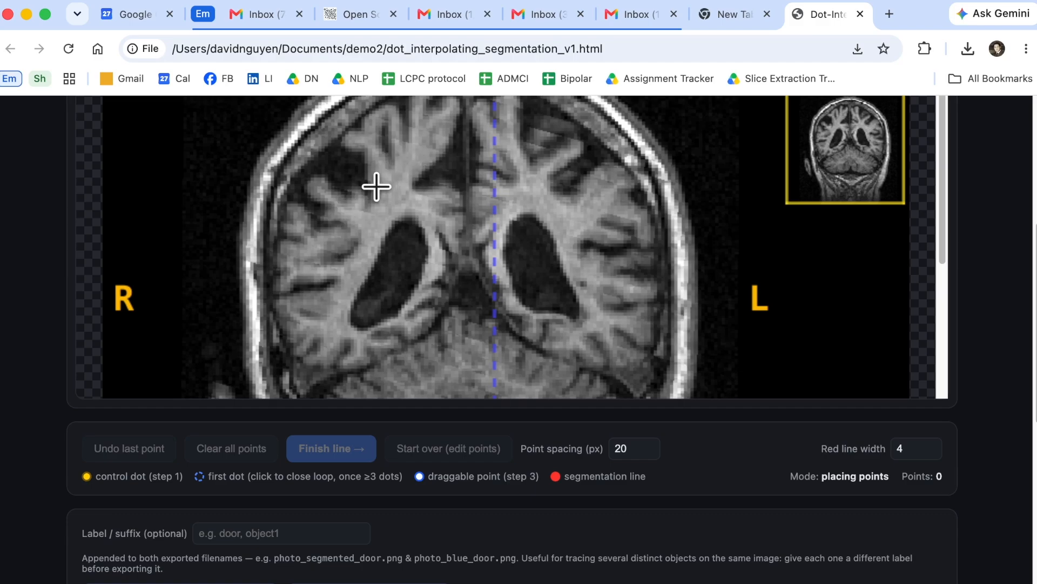
Step: Place dots in an open C-shape around the R-side outer cortex beside the ventricle, from its lower edge up to the dark sulcus
click(233, 530)
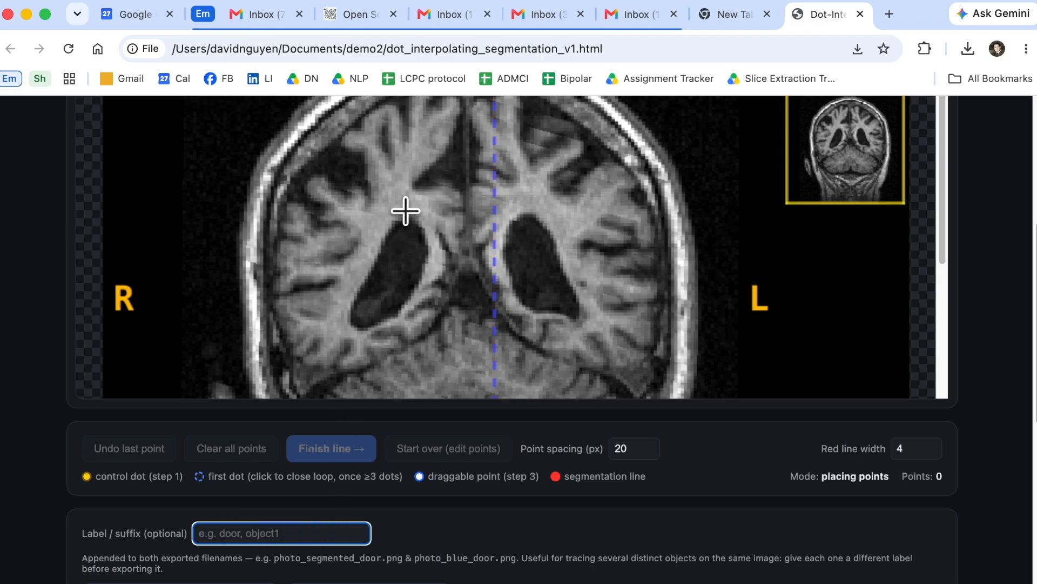
click(331, 365)
click(313, 363)
click(297, 359)
click(288, 335)
click(277, 312)
click(278, 301)
click(289, 294)
click(301, 292)
click(327, 292)
click(335, 281)
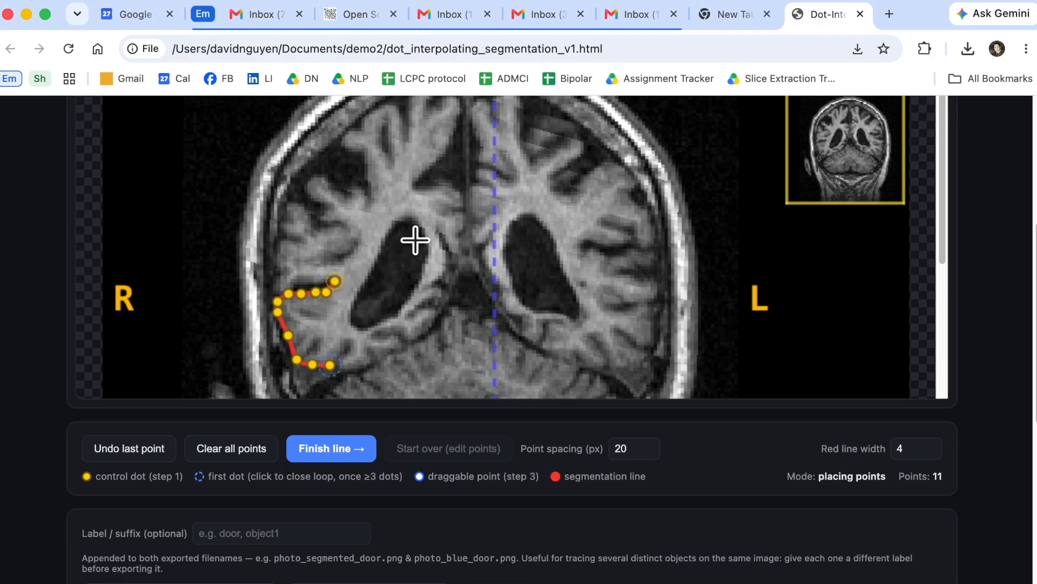
Step: Finish the open cortex line and export both of its images with the label _part-1
click(248, 532)
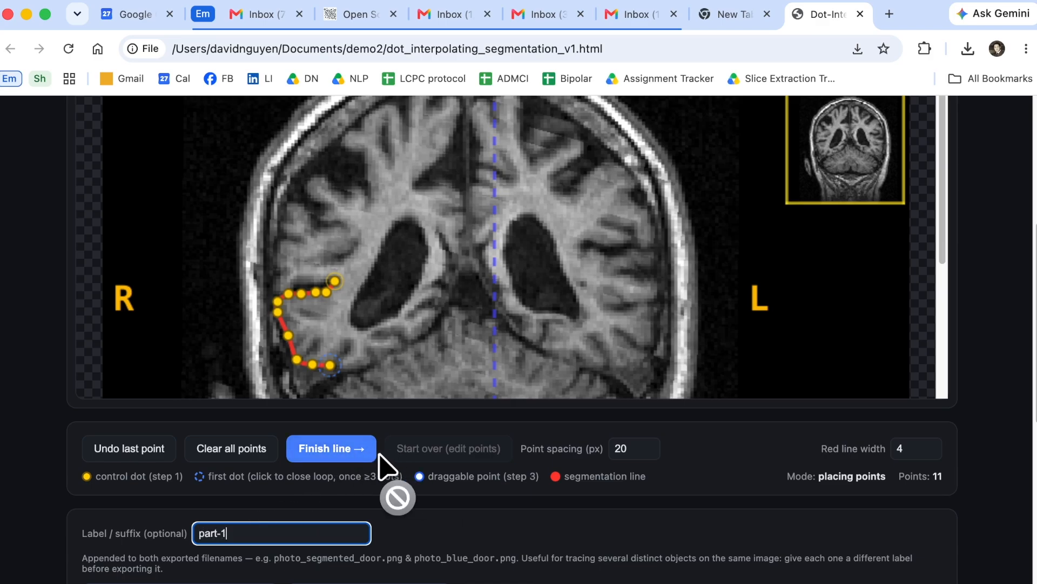
click(331, 449)
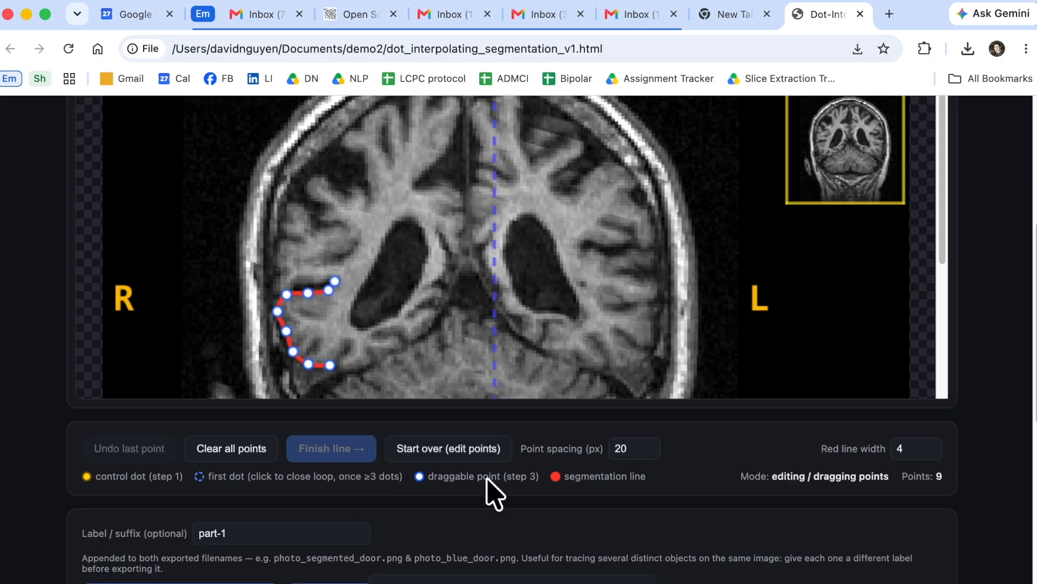
scroll(489, 491, down, 2)
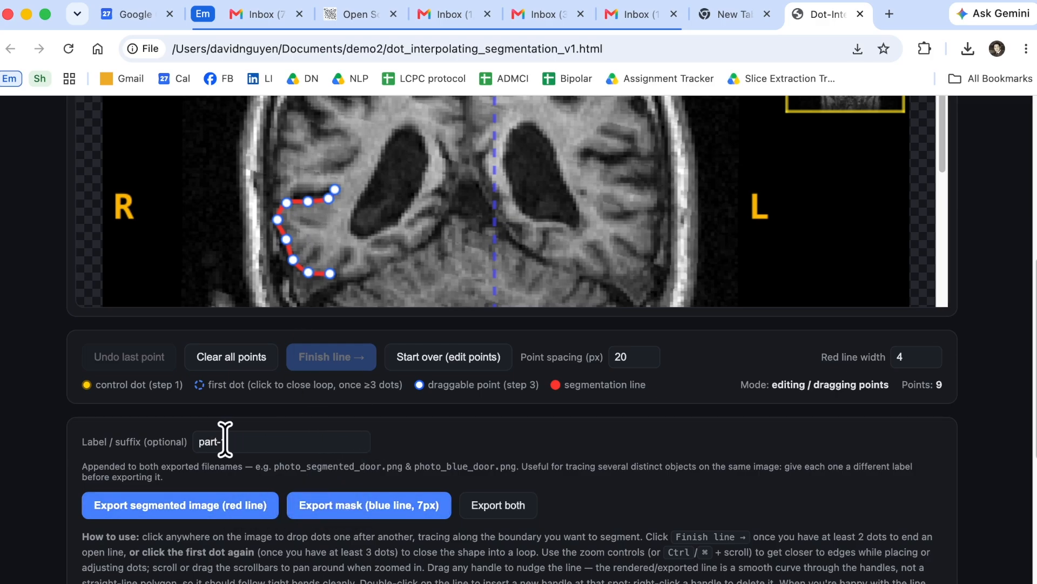
click(201, 441)
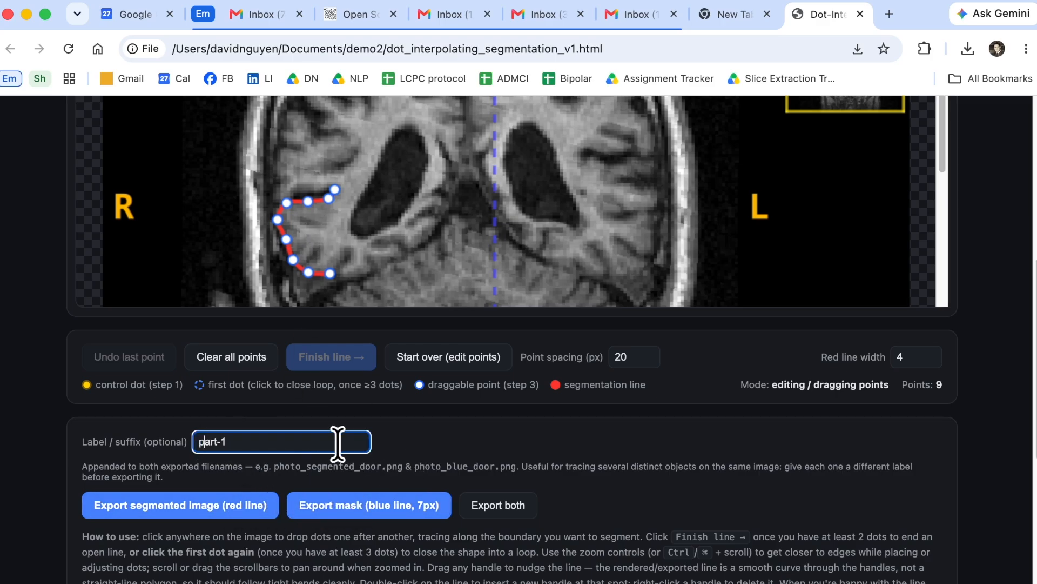
click(496, 508)
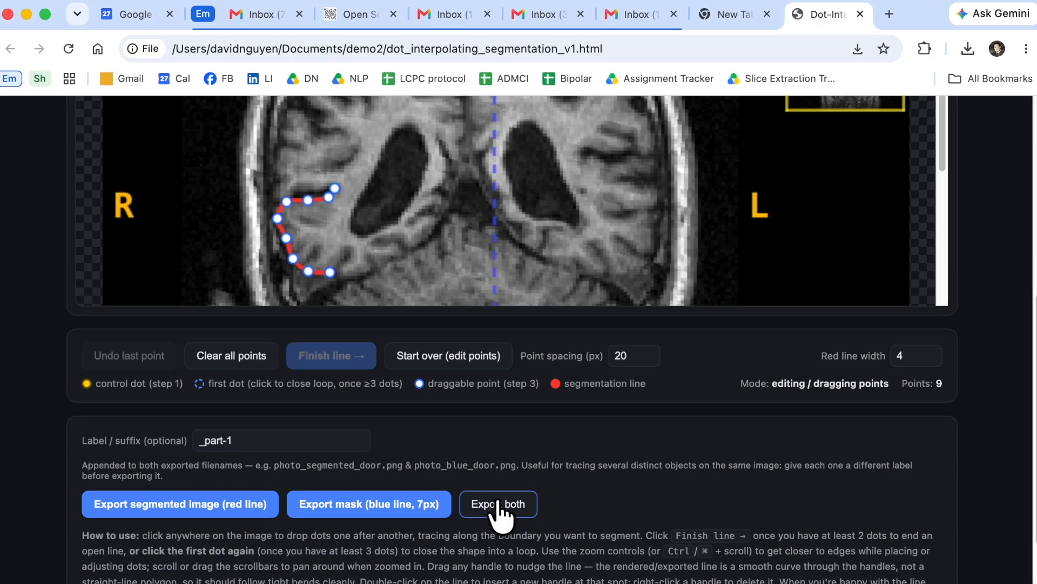
Step: Empty the export label and clear all points of the first cortex line
scroll(621, 416, up, 2)
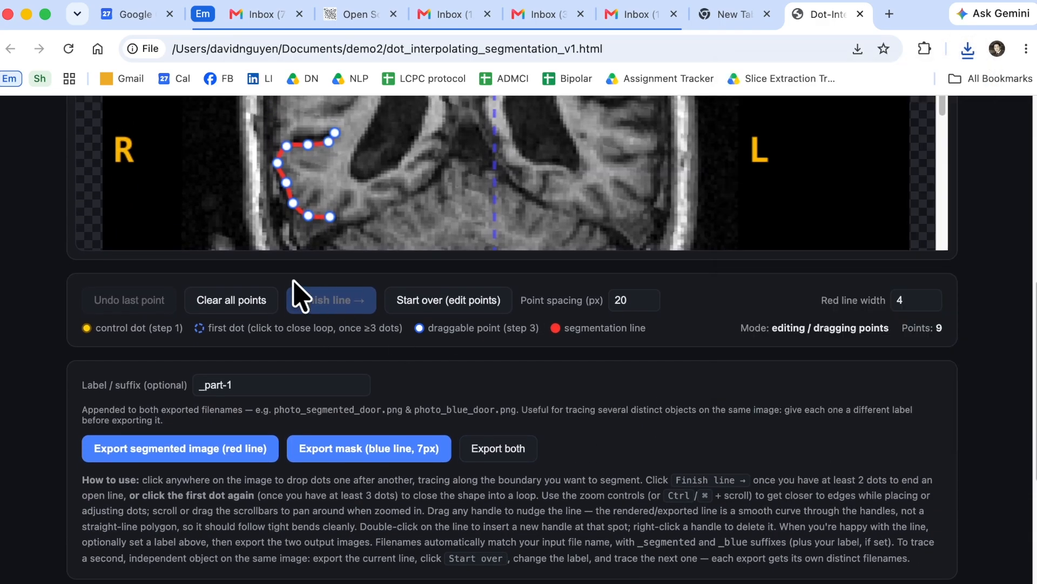
scroll(296, 296, up, 4)
scroll(296, 283, down, 1)
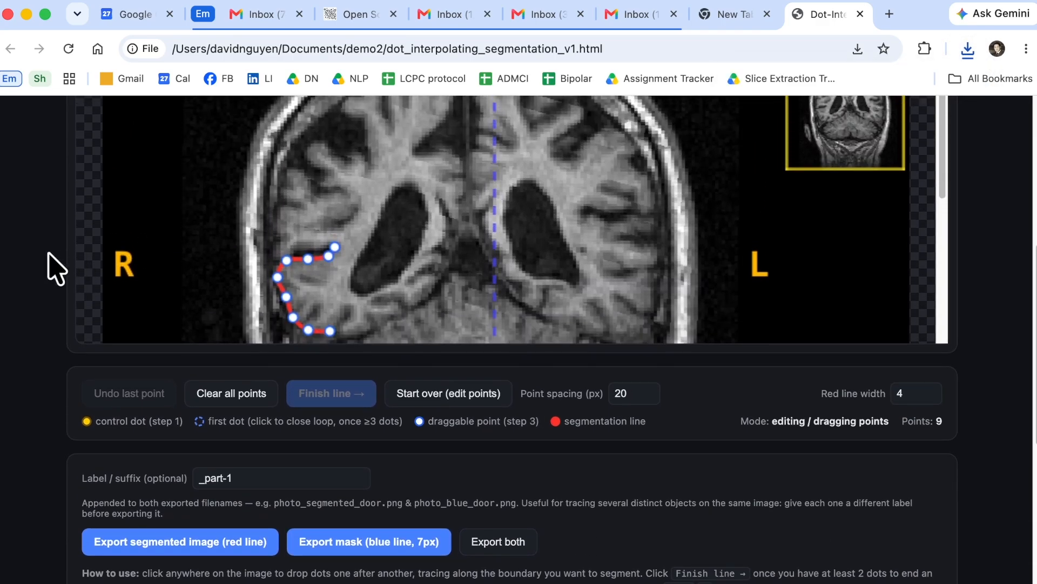
scroll(11, 250, up, 2)
drag(251, 536, 157, 533)
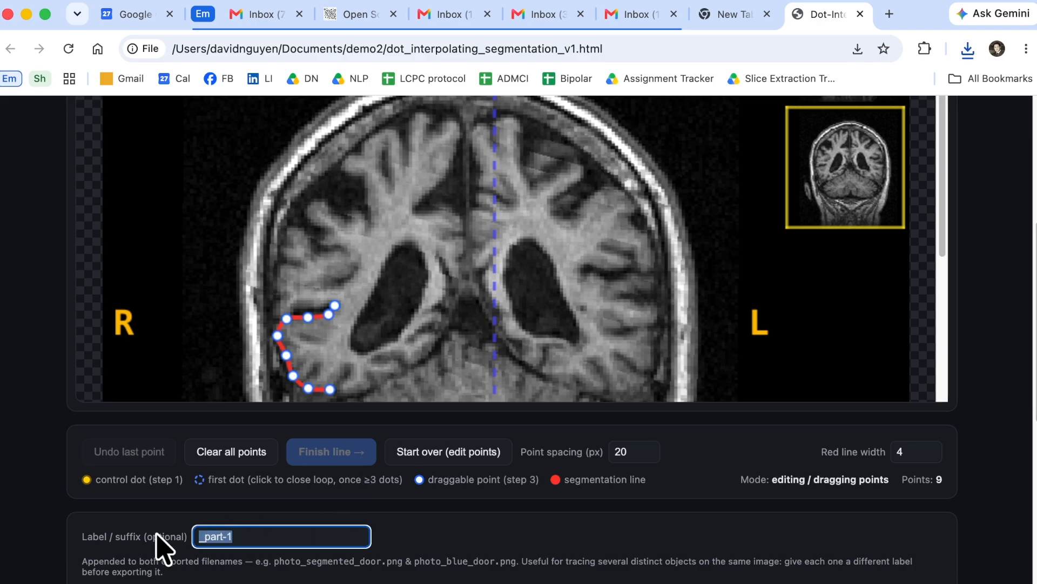
key(BackSpace)
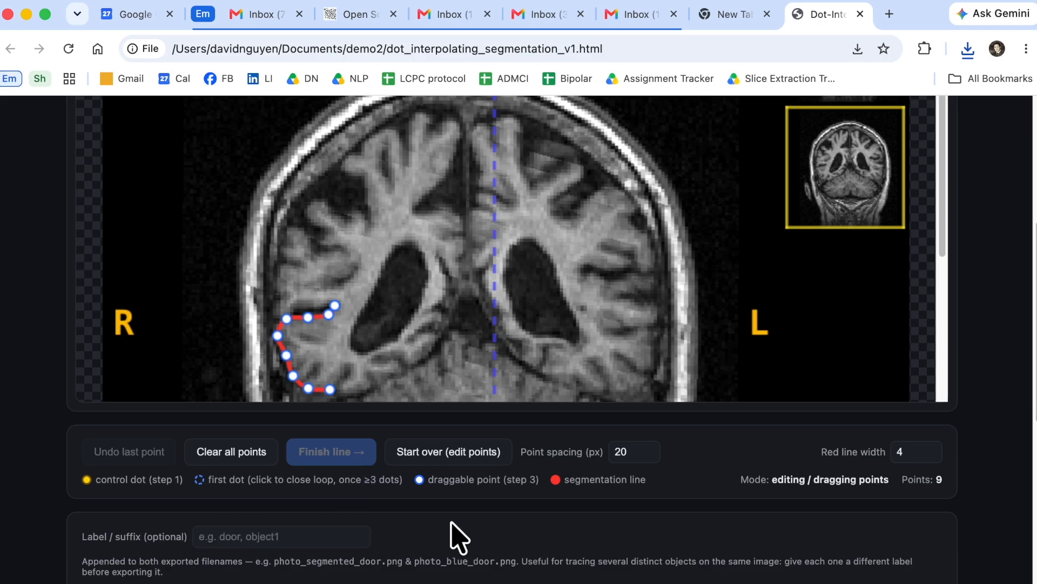
click(226, 450)
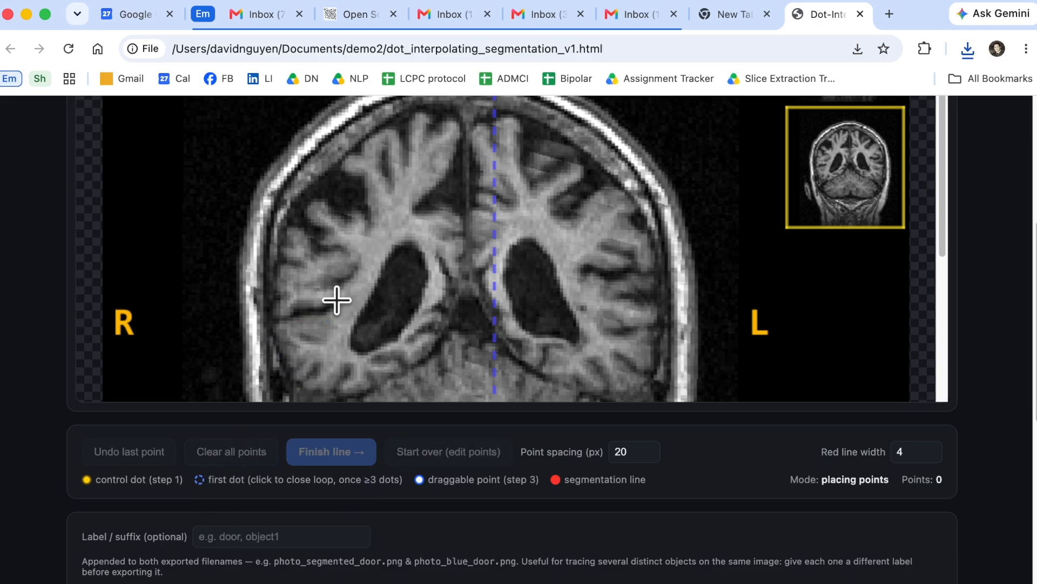
Step: Place dots in an open C-shape around the R-side outer cortex, from the dark sulcus beside the ventricle up the outer edge and back inward
click(333, 301)
click(317, 307)
click(303, 308)
click(293, 309)
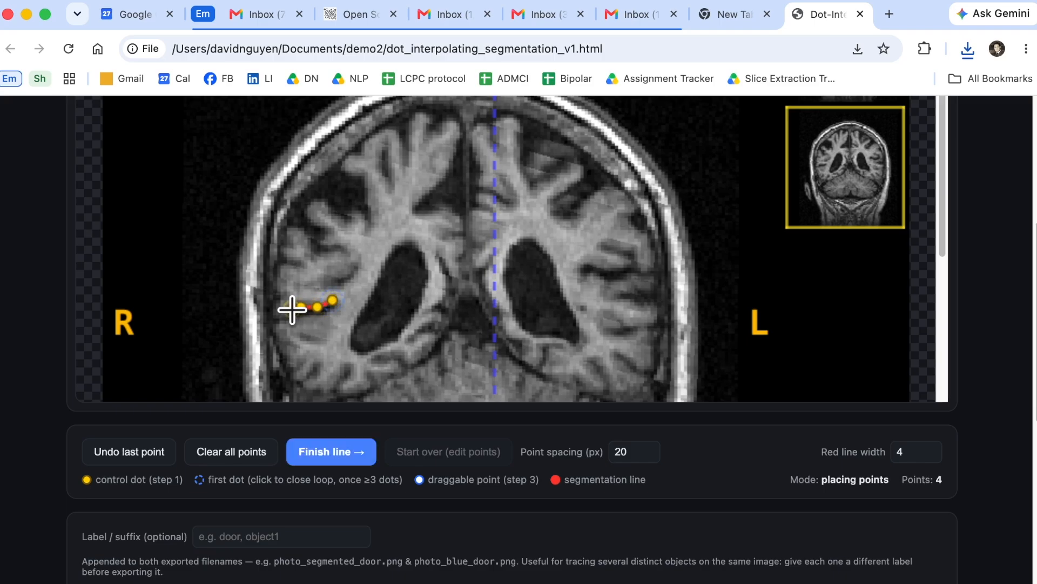
click(278, 302)
click(278, 288)
click(278, 276)
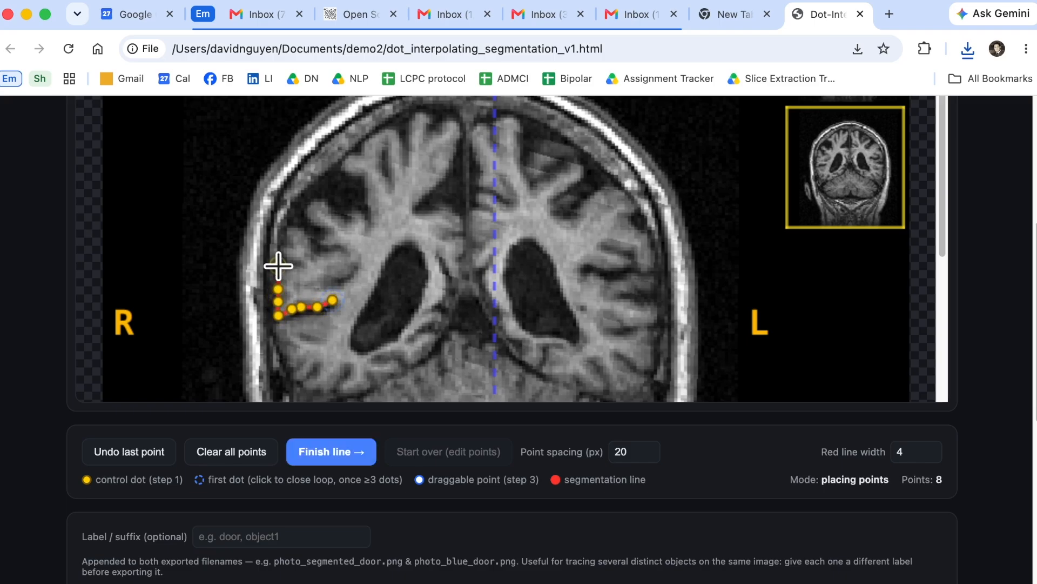
click(283, 257)
click(284, 241)
click(283, 225)
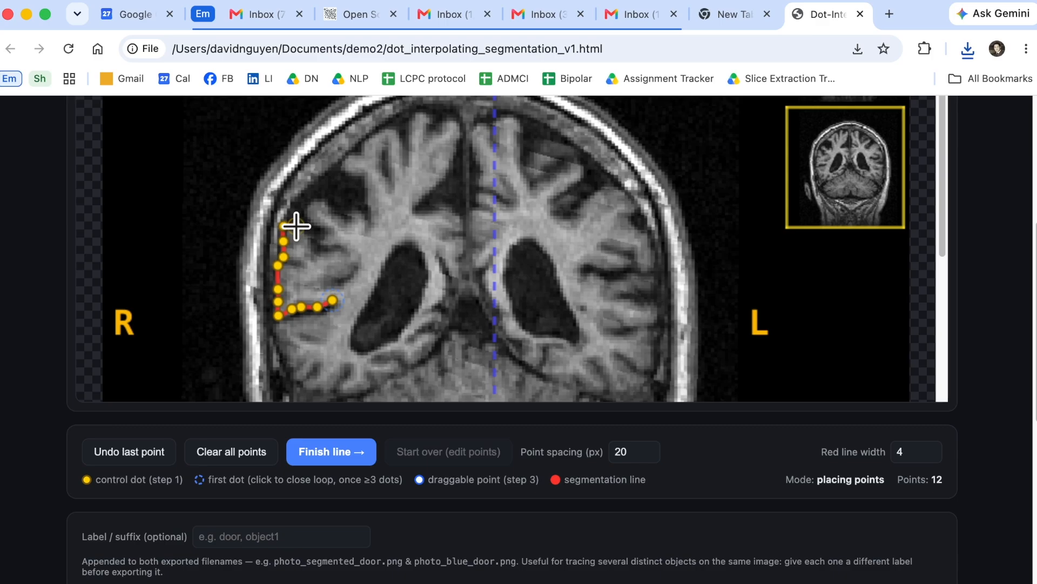
click(307, 233)
click(322, 253)
click(331, 251)
Step: Finish the second open cortex line and export both of its images with the label _part-2
key(Return)
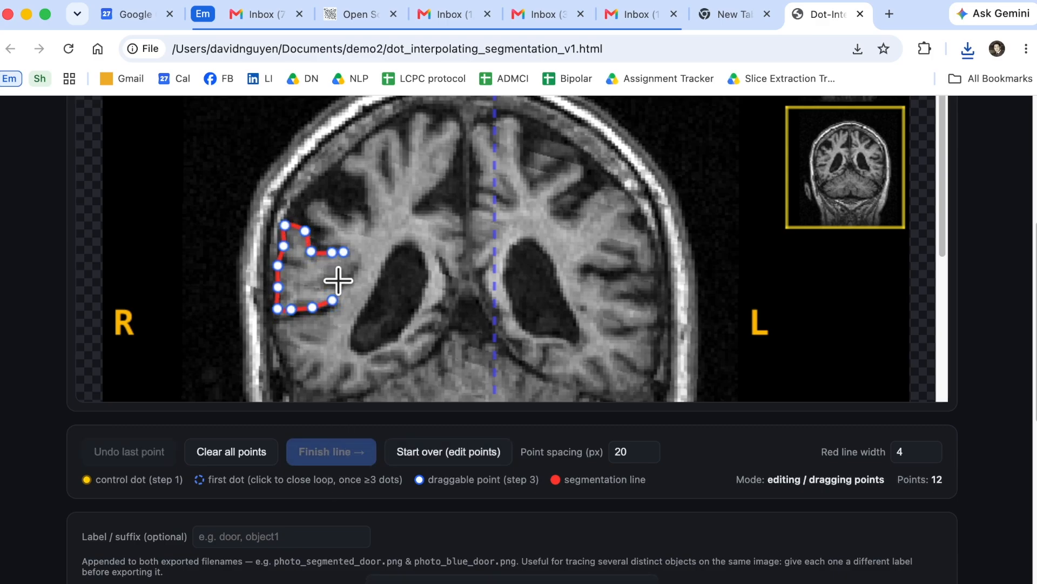
click(243, 532)
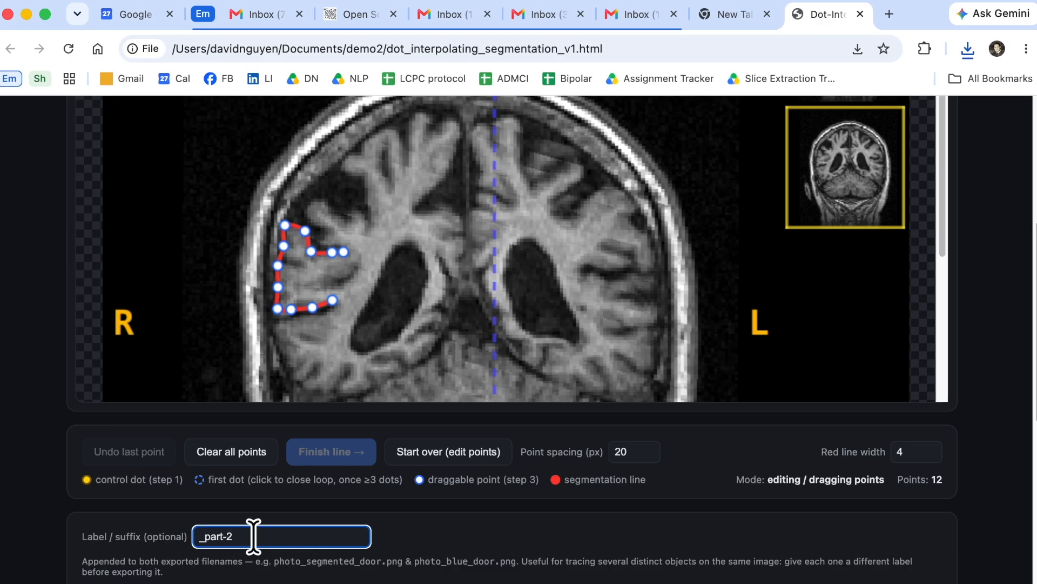
scroll(494, 550, down, 1)
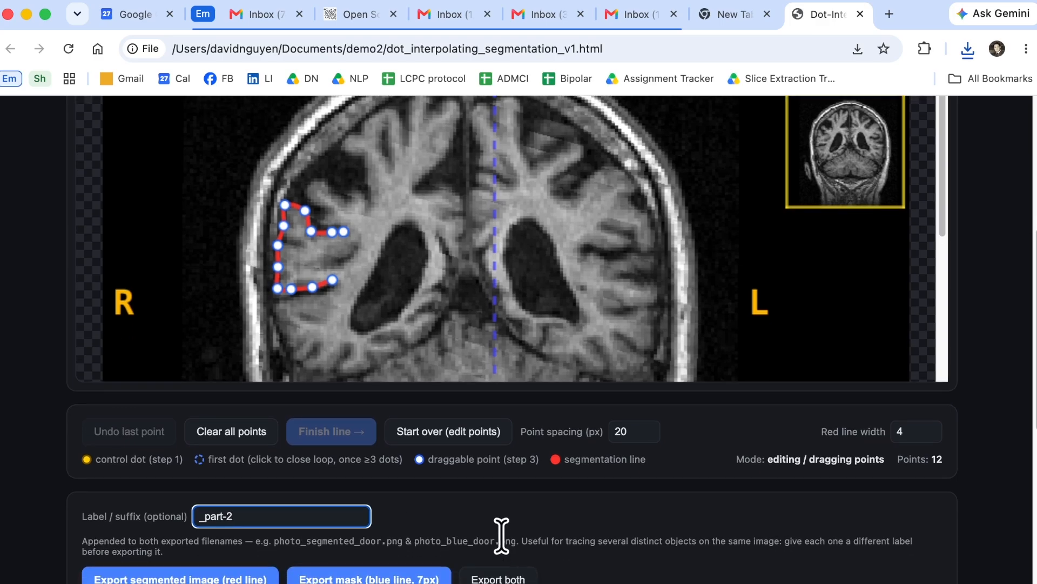
scroll(524, 559, down, 2)
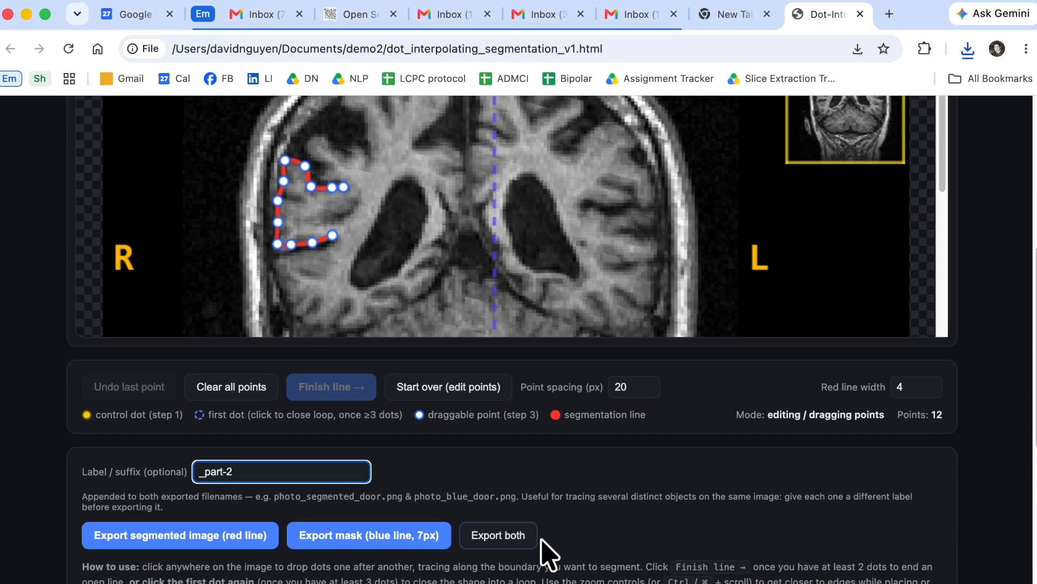
click(500, 537)
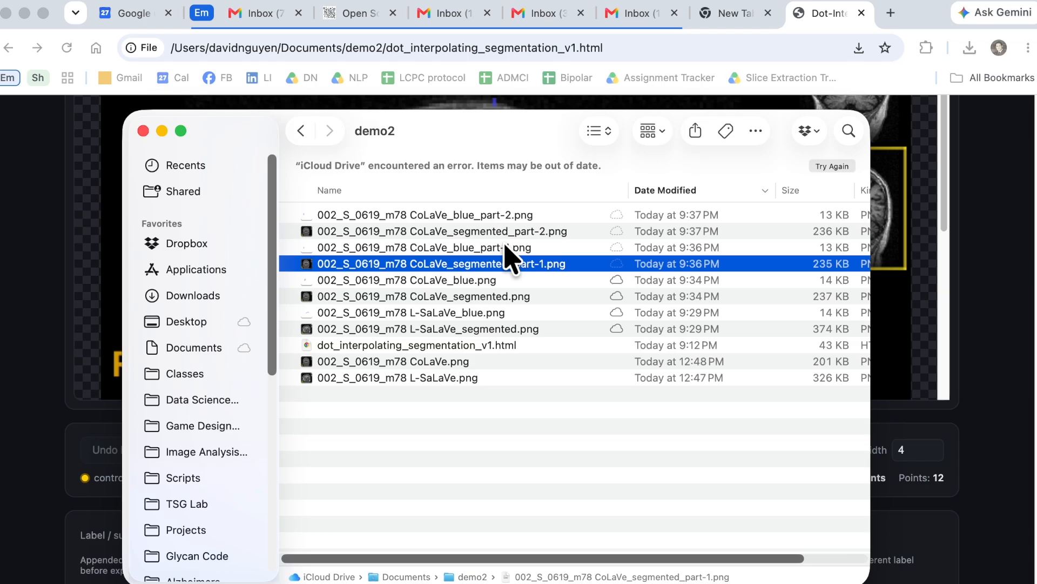
Step: Switch to Finder and preview the exported segmented and blue part-1 images in the demo2 folder
click(501, 245)
click(460, 264)
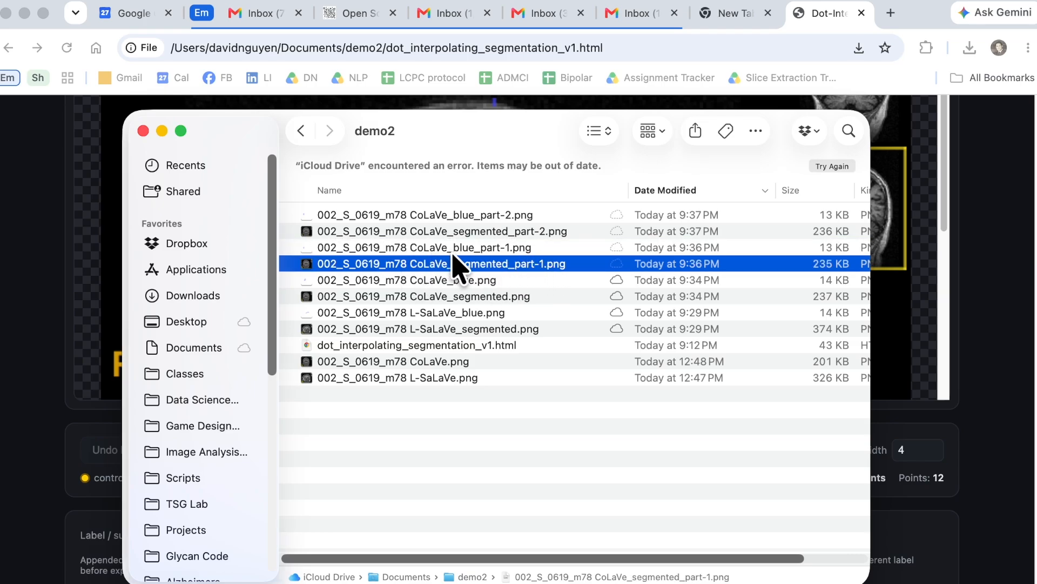
key(space)
key(space)
click(493, 252)
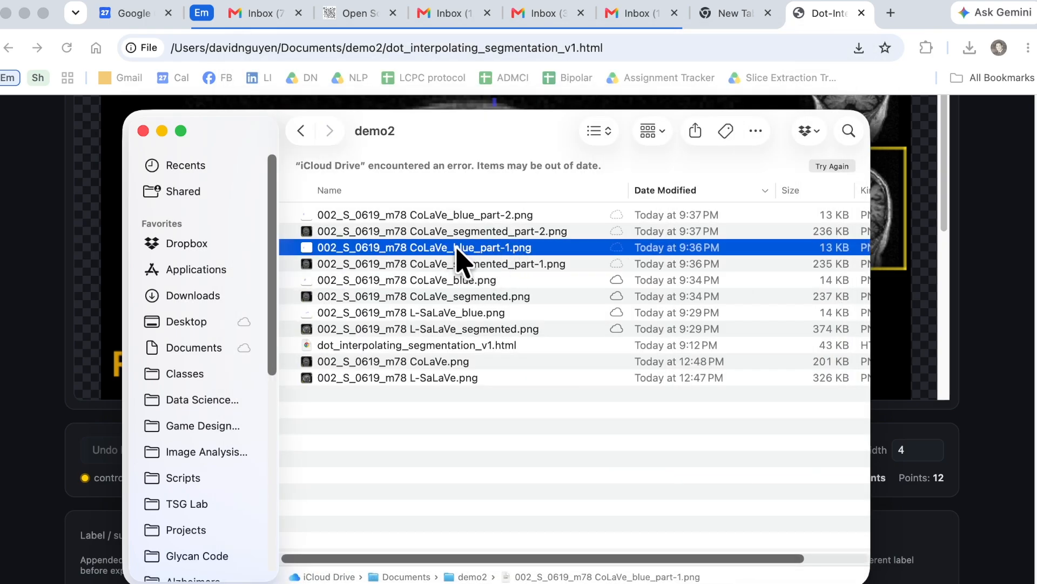
key(space)
key(space)
Step: Preview the exported segmented and blue part-2 images of the coronal scan
click(478, 231)
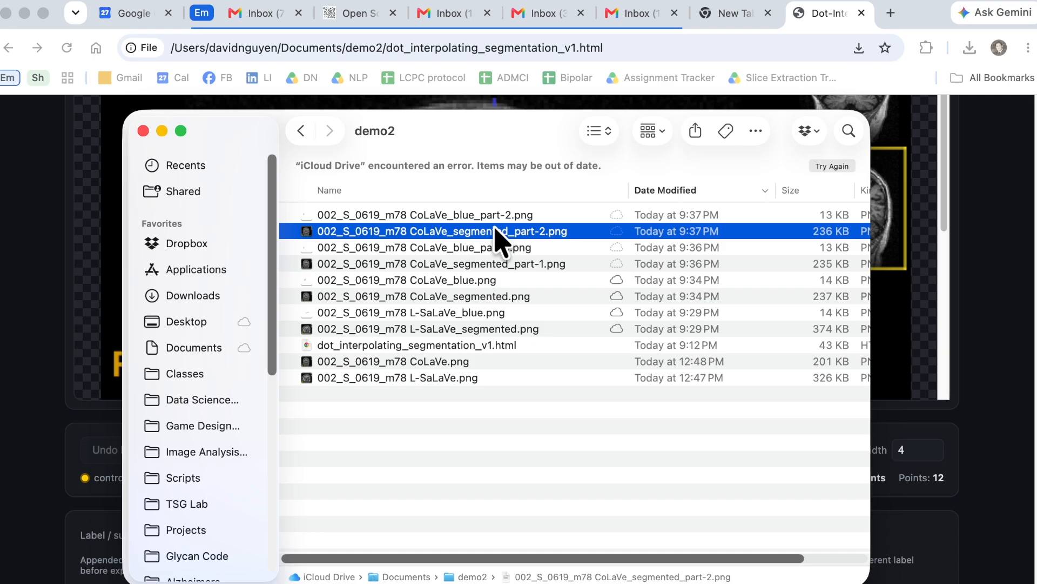
key(space)
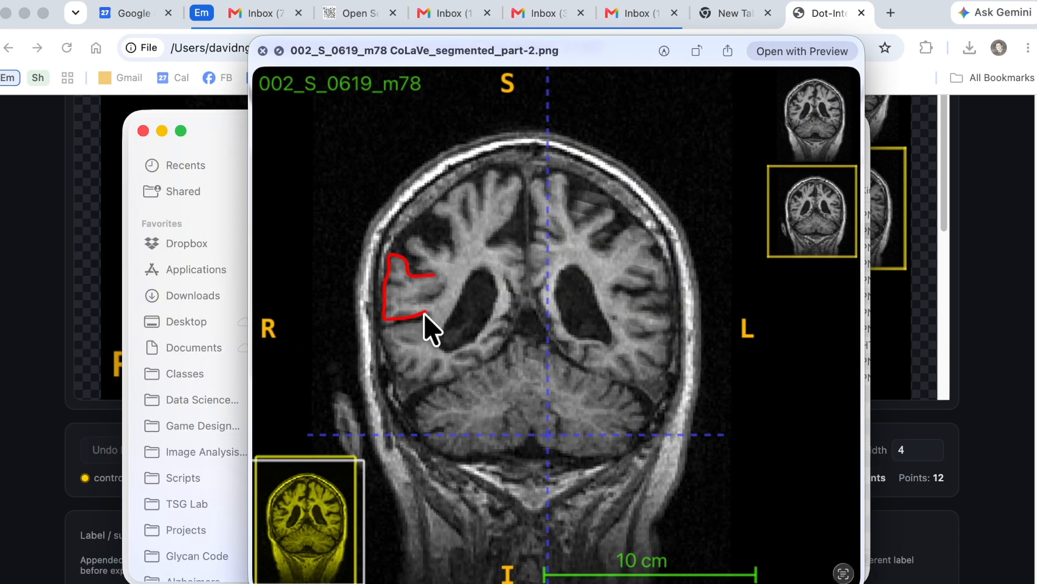
key(space)
click(492, 215)
key(space)
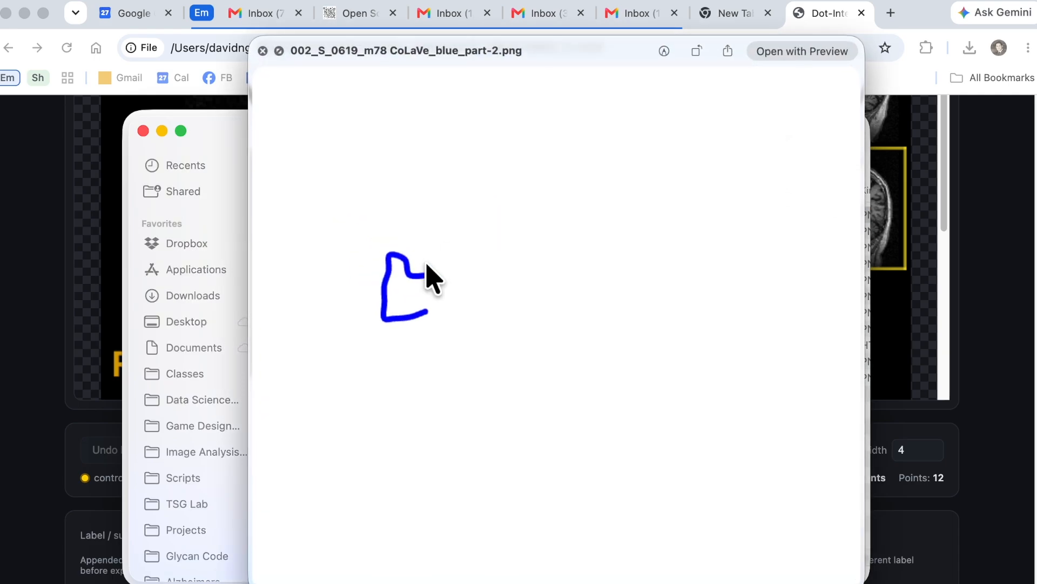
key(space)
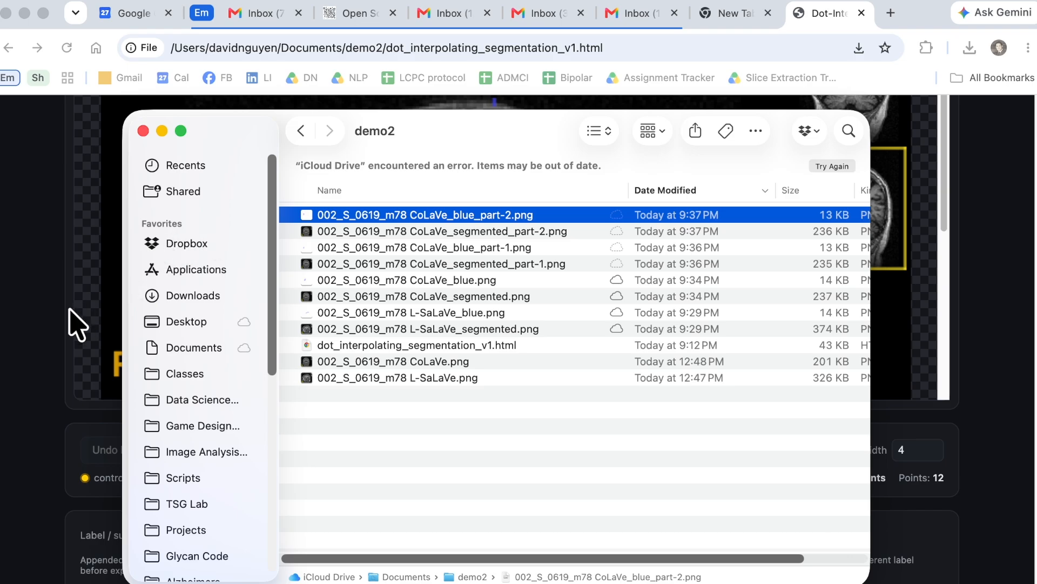
Step: Return to Chrome, clear the second cortex line, and place zigzag dots across the upper cortex from the R-side skull to the dashed midline
click(50, 340)
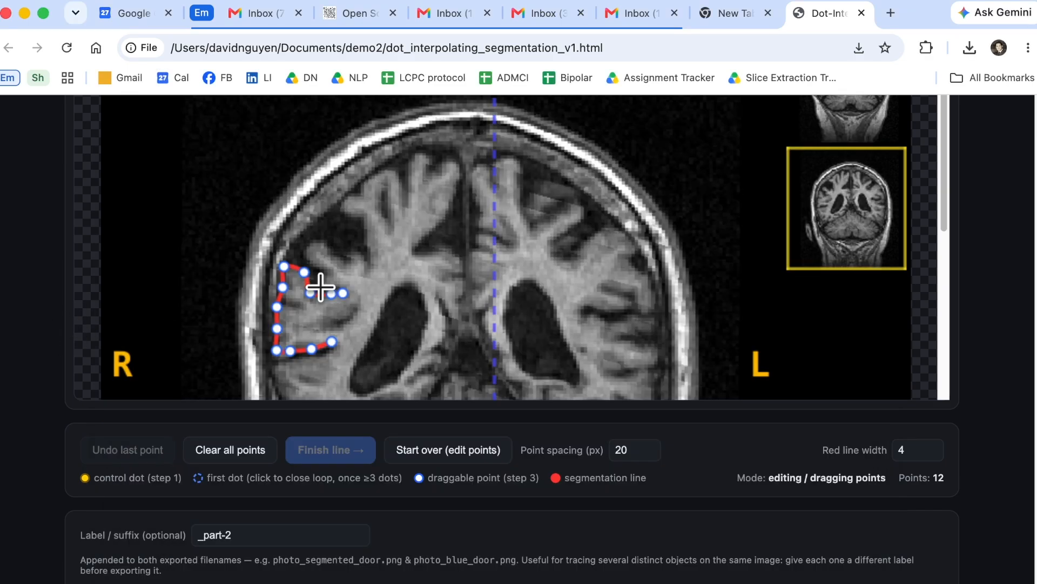
click(244, 454)
click(329, 177)
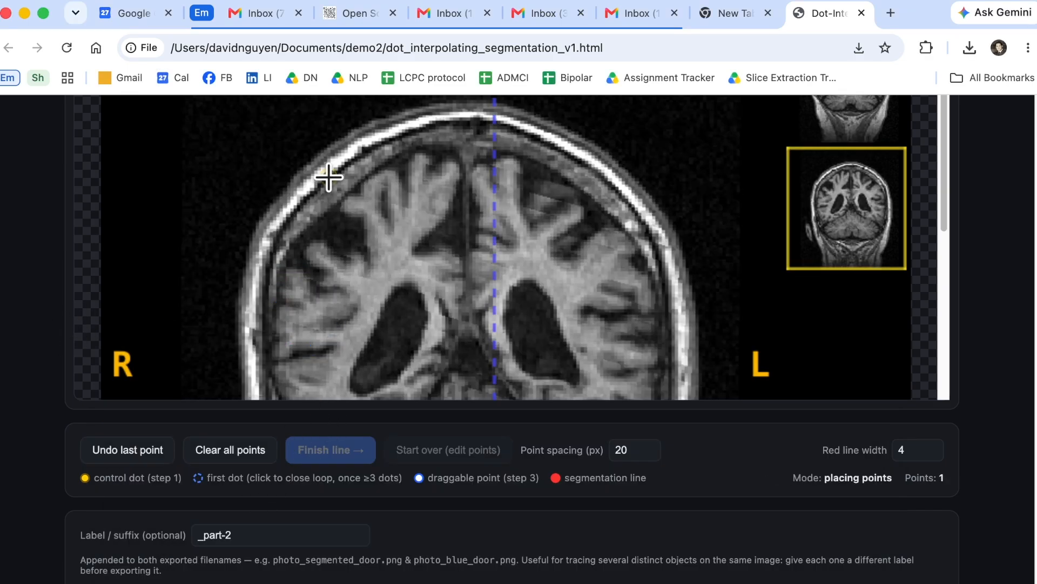
click(329, 239)
click(365, 191)
click(373, 226)
click(433, 187)
click(432, 228)
click(489, 235)
Step: Finish the zigzag line and export both of its images, keeping the label _part-2
click(337, 454)
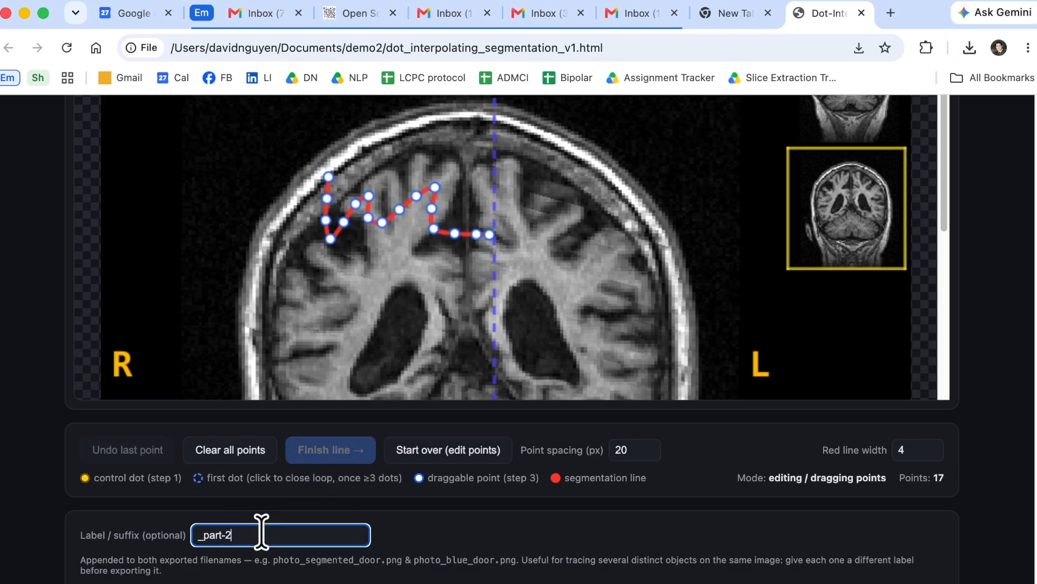
scroll(518, 539, down, 2)
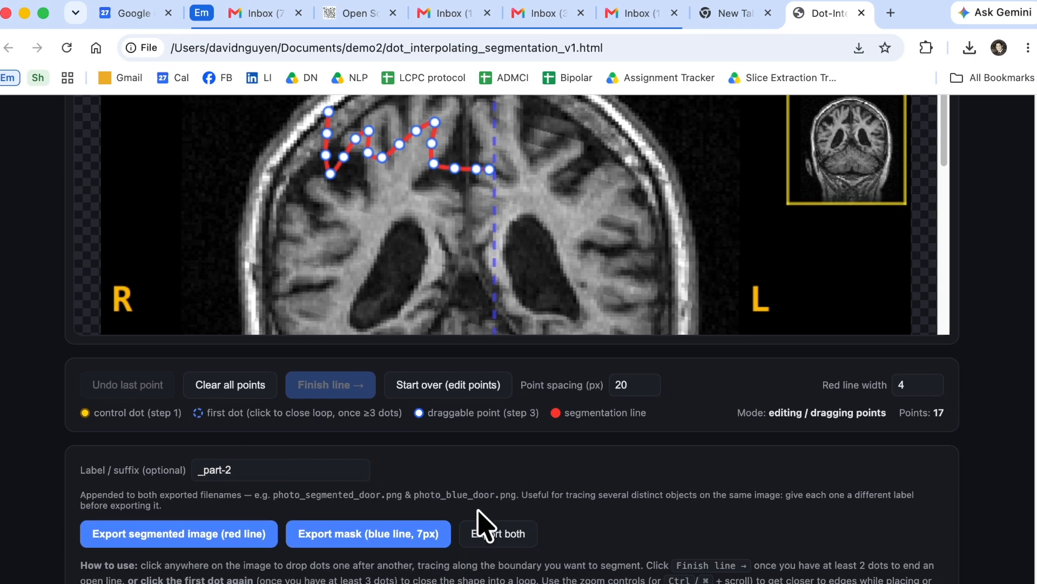
click(496, 534)
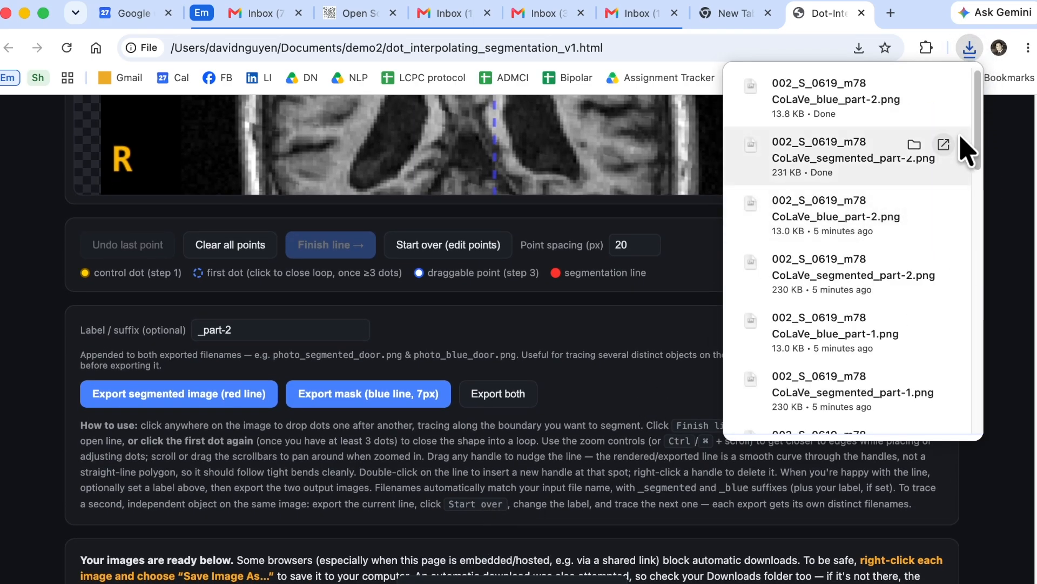
Step: Switch to Finder and preview the re-exported segmented and blue part-2 images to check which line they contain
key(super+Tab)
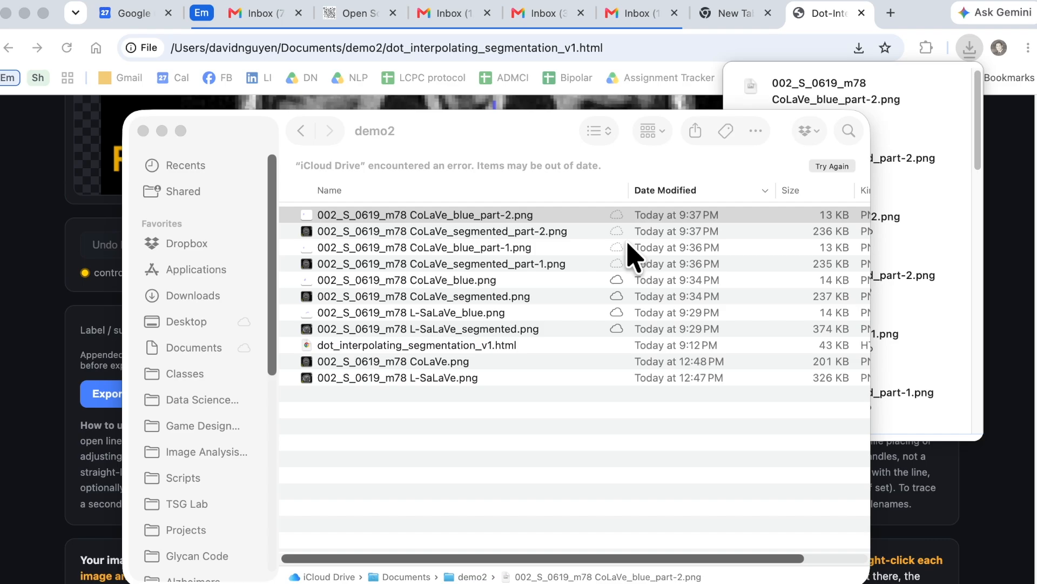
click(543, 230)
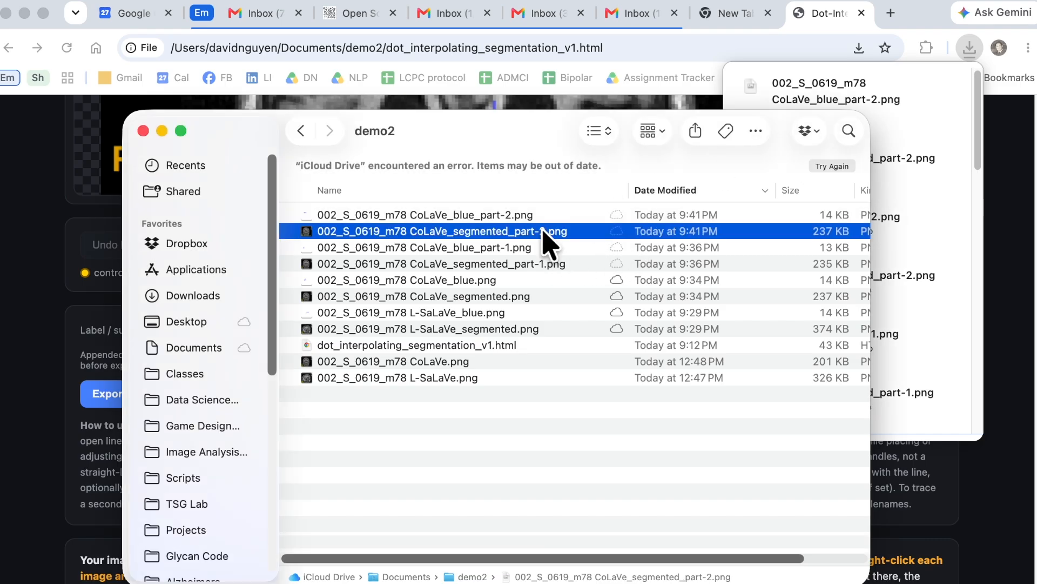
key(space)
key(space)
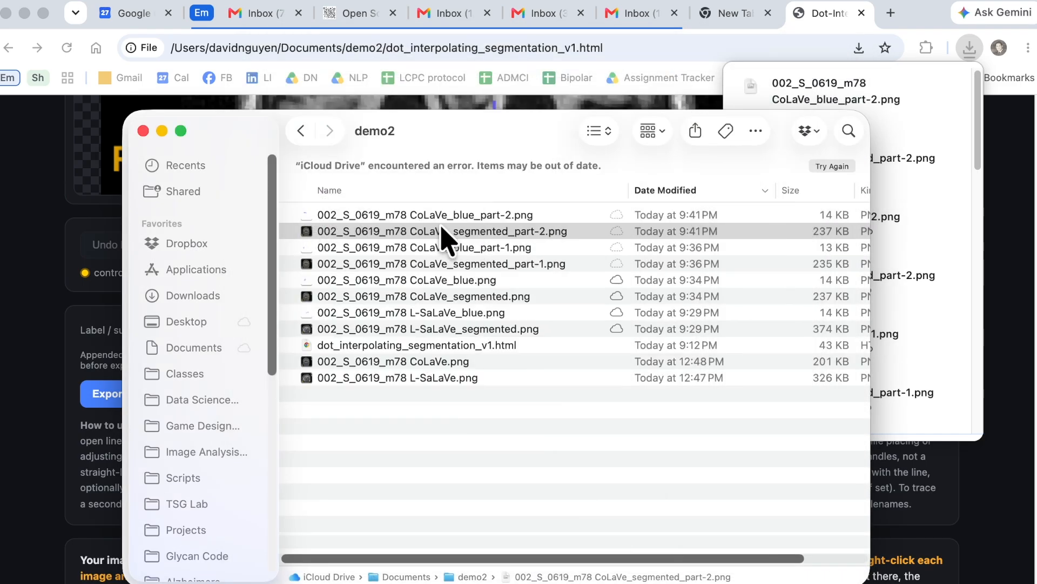
key(space)
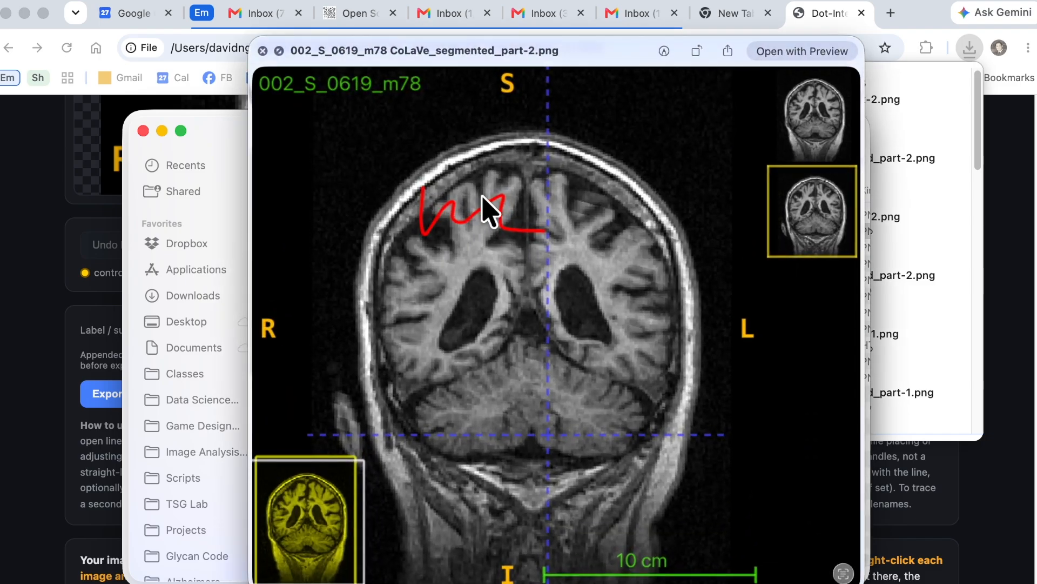
key(space)
key(Up)
key(space)
key(space)
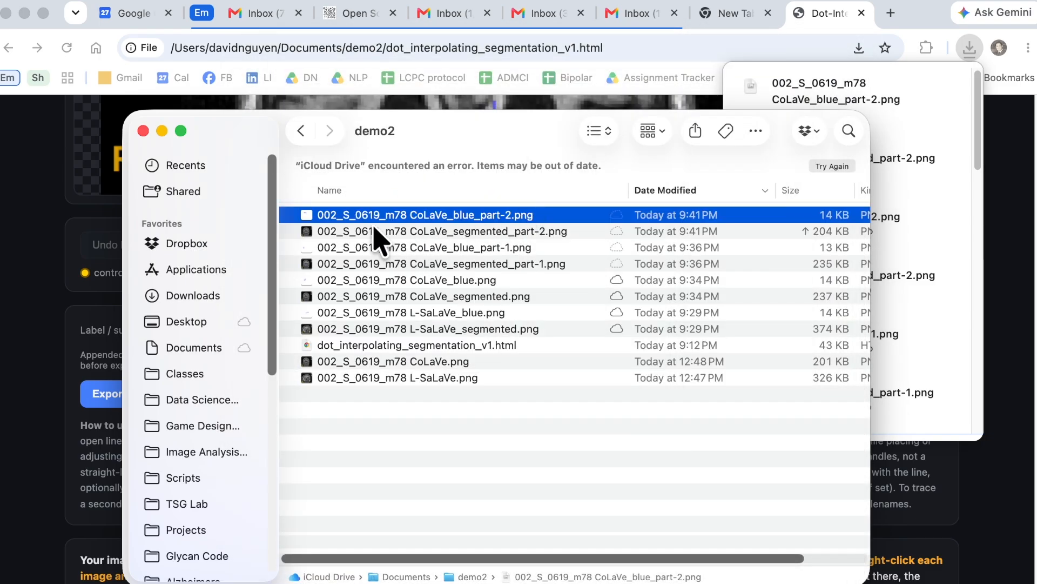
click(377, 237)
key(space)
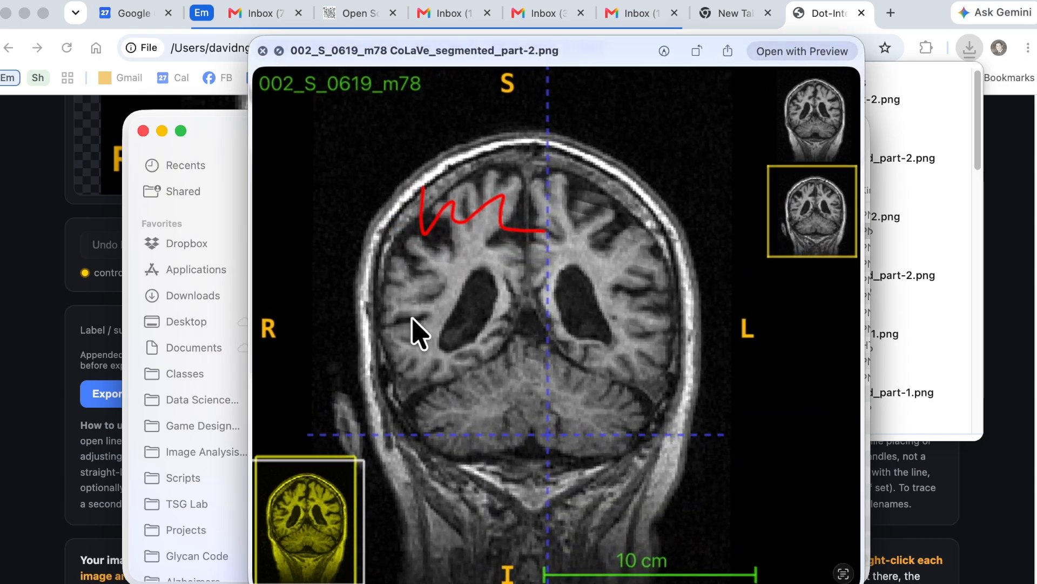
key(space)
Step: Return to the segmentation tool in Chrome and select the entire export label text
click(65, 342)
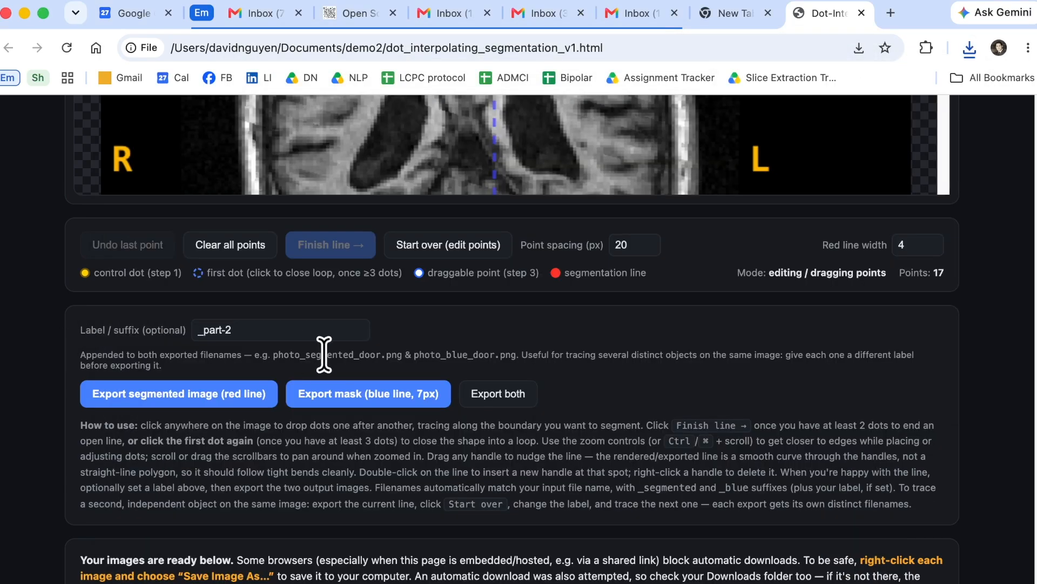
triple_click(294, 330)
scroll(294, 331, up, 1)
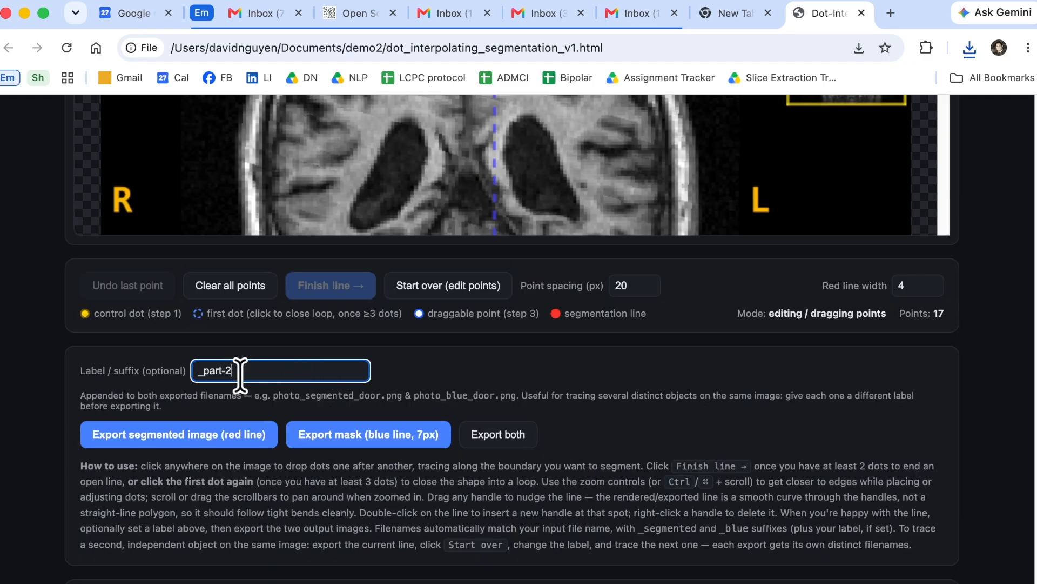
scroll(346, 371, up, 1)
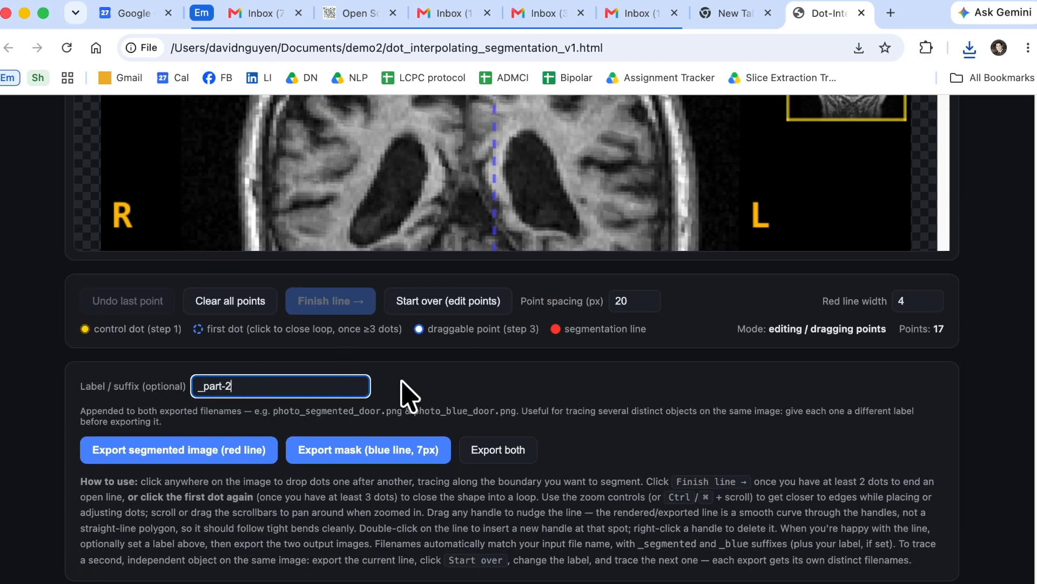
scroll(347, 375, up, 1)
triple_click(250, 421)
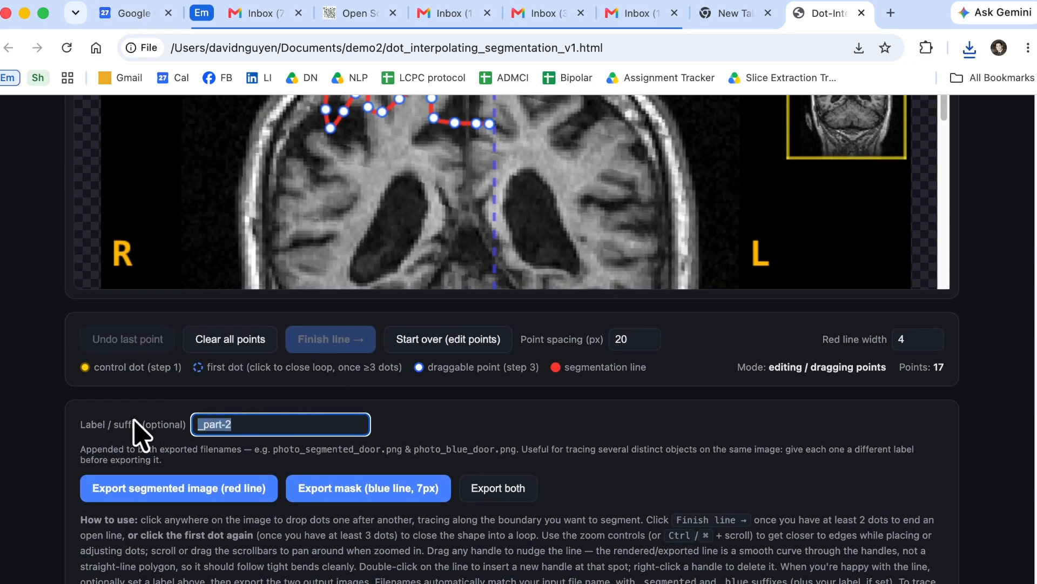